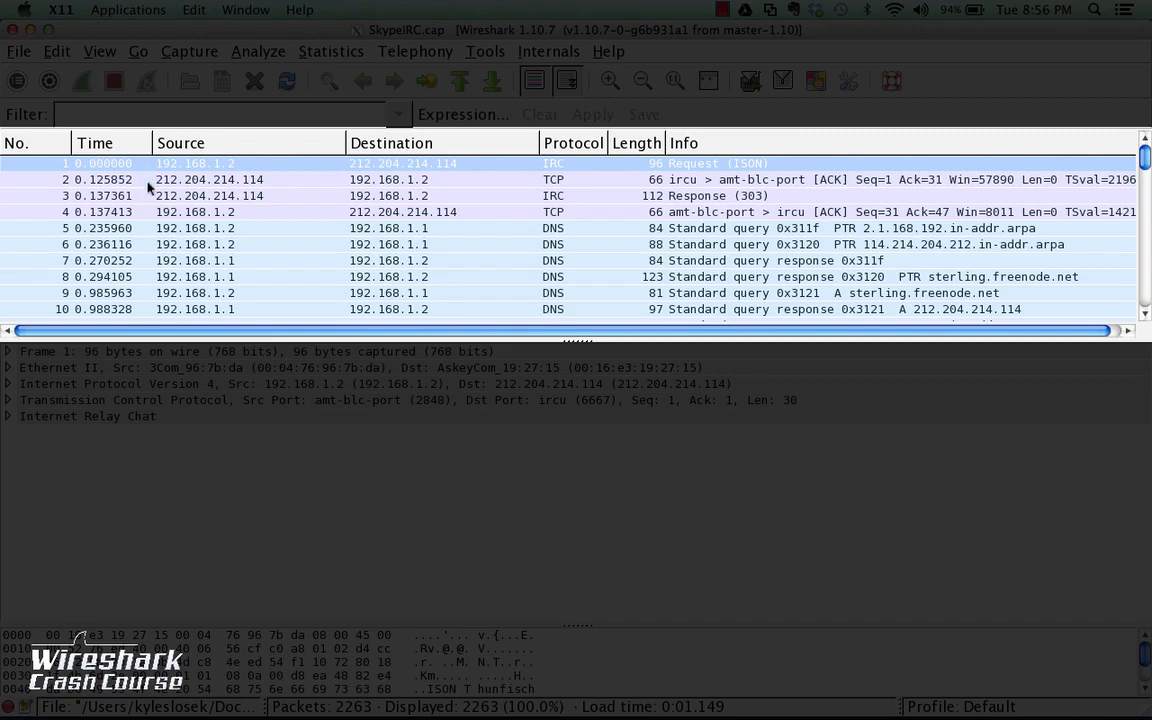
Browse down the packet list and select packet 83, the IRC Response (303)
{"action": "scroll", "coordinate": [137, 277], "scroll_direction": "down", "scroll_amount": 12}
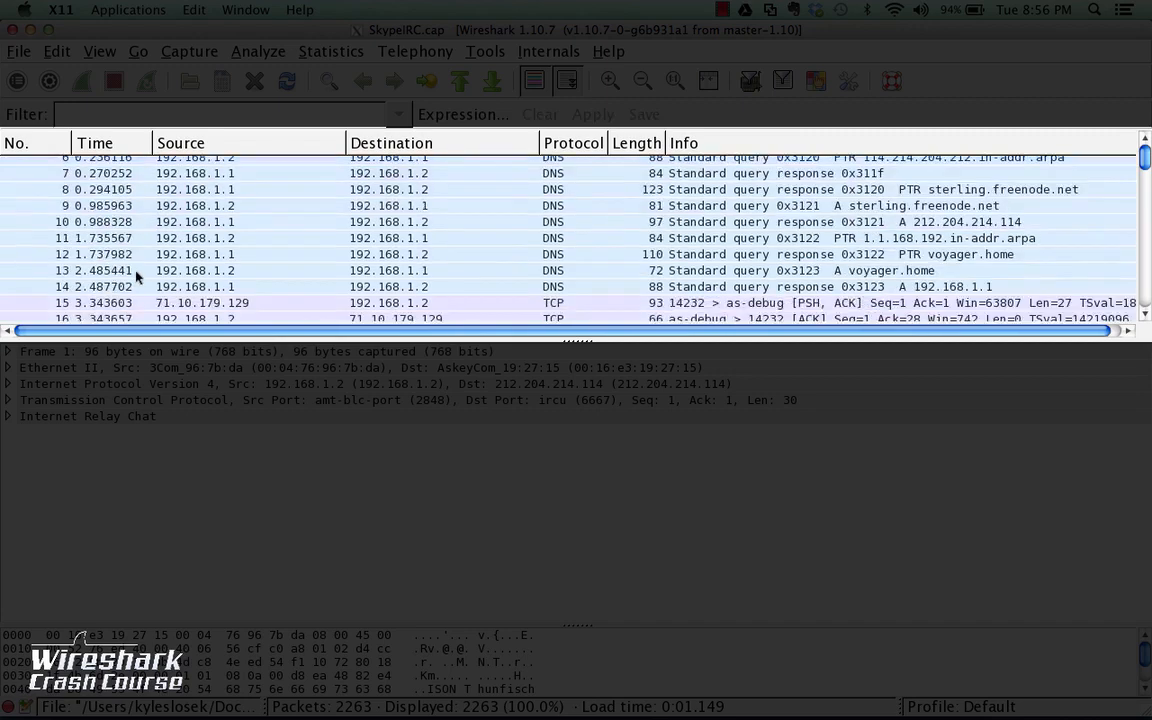
{"action": "scroll", "coordinate": [137, 277], "scroll_direction": "down", "scroll_amount": 7}
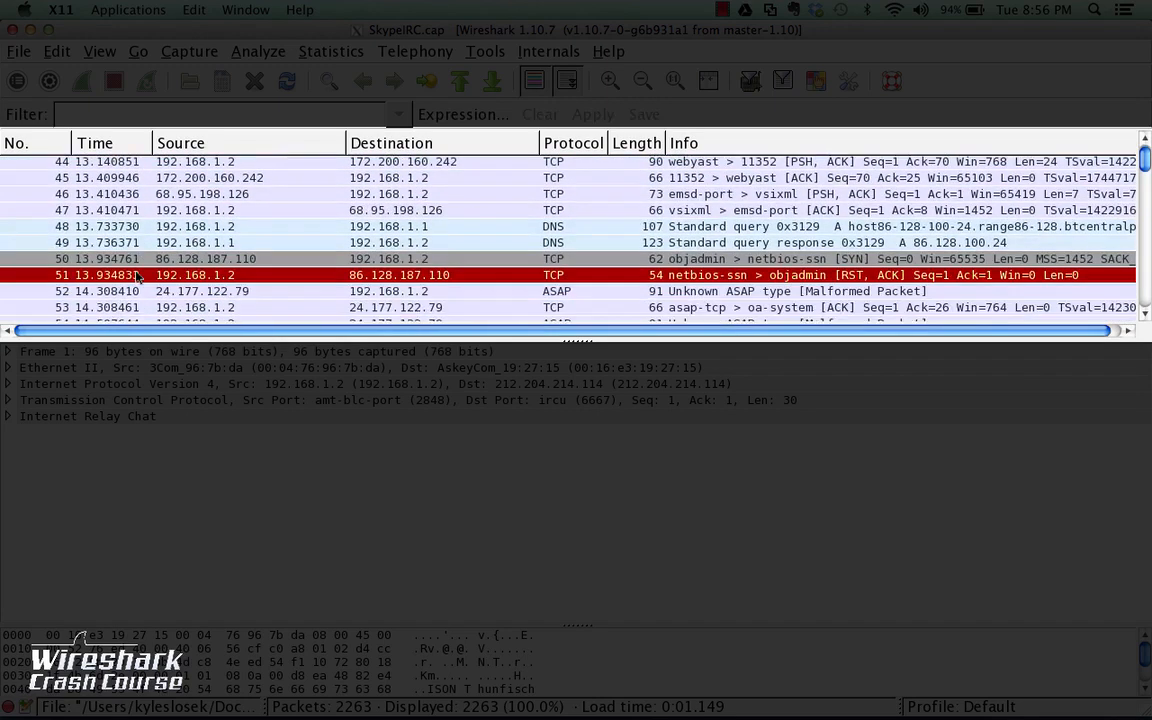
{"action": "scroll", "coordinate": [137, 277], "scroll_direction": "down", "scroll_amount": 3}
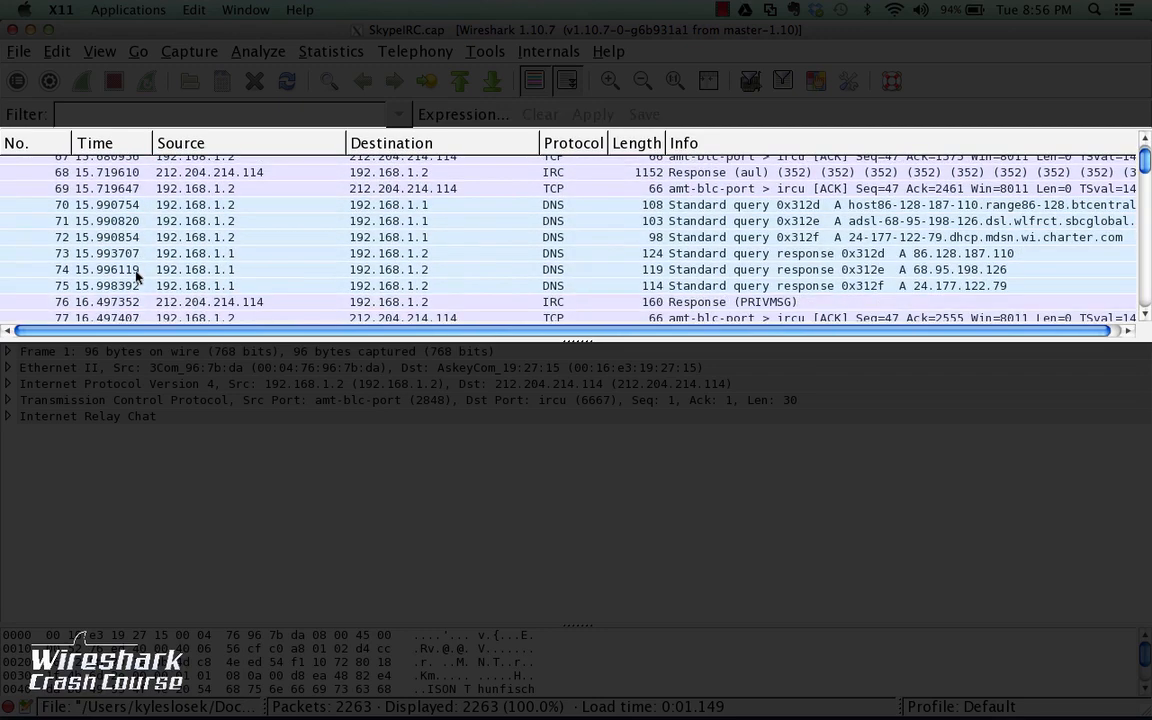
{"action": "scroll", "coordinate": [137, 277], "scroll_direction": "down", "scroll_amount": 3}
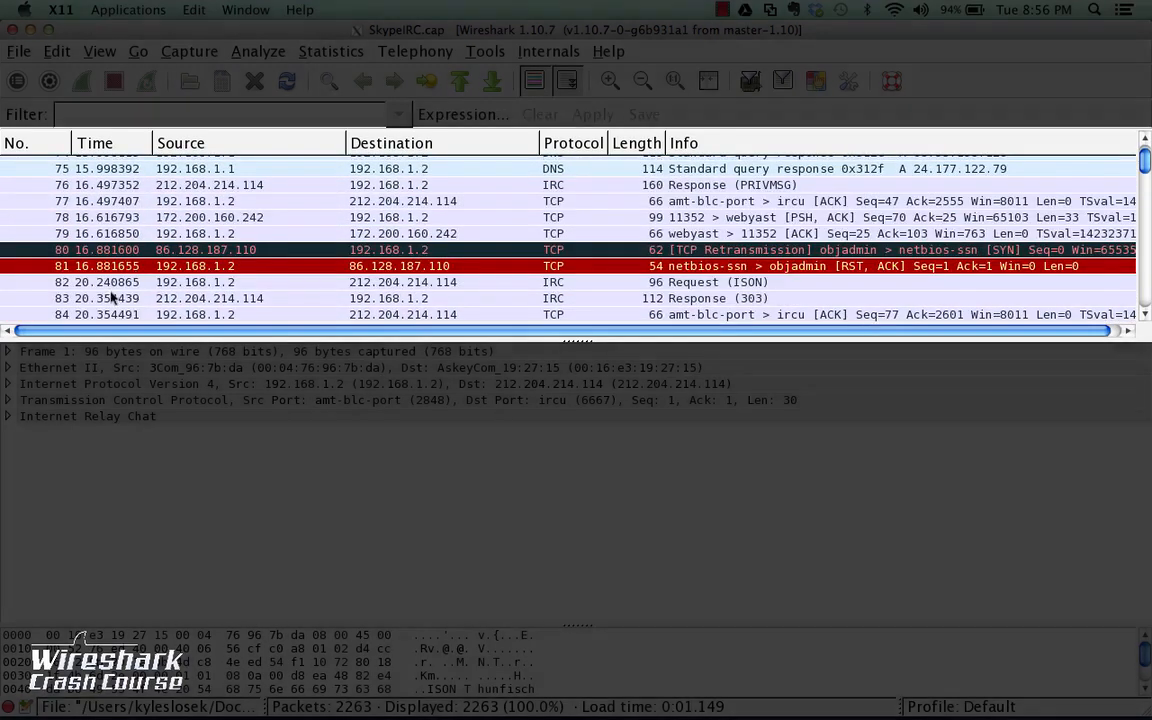
{"action": "left_click", "coordinate": [111, 298]}
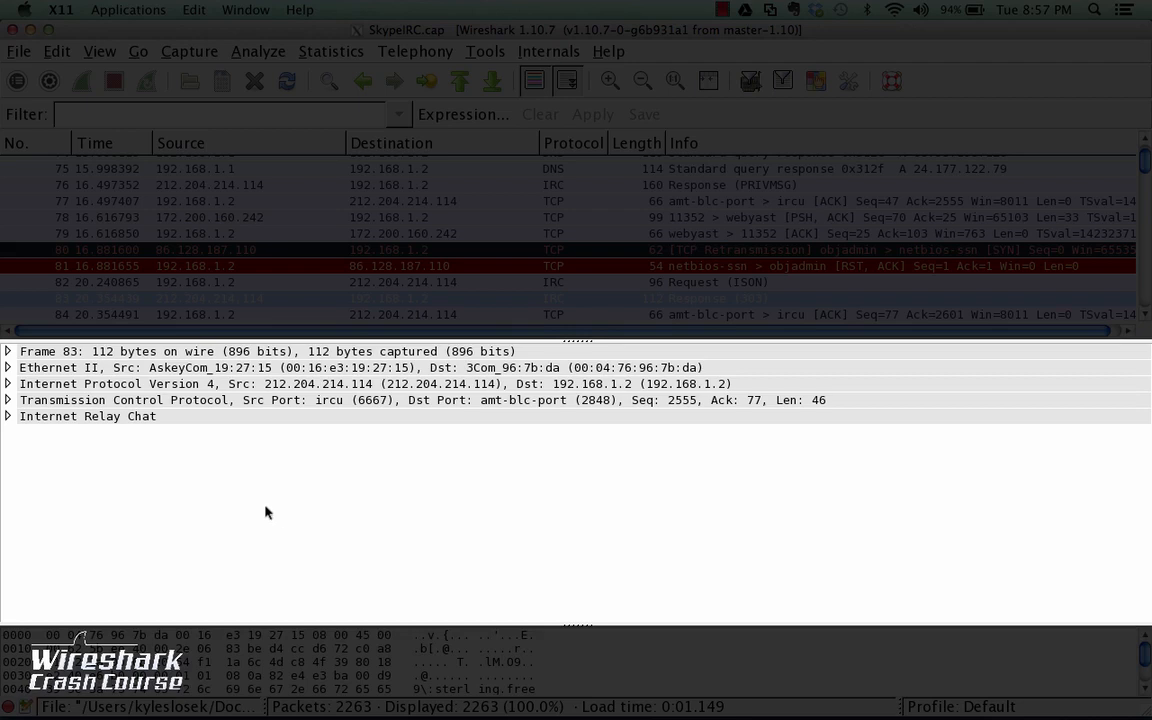
Inspect the destination and source hardware addresses in packet 83's Ethernet II header, then collapse the header
{"action": "left_click", "coordinate": [8, 367]}
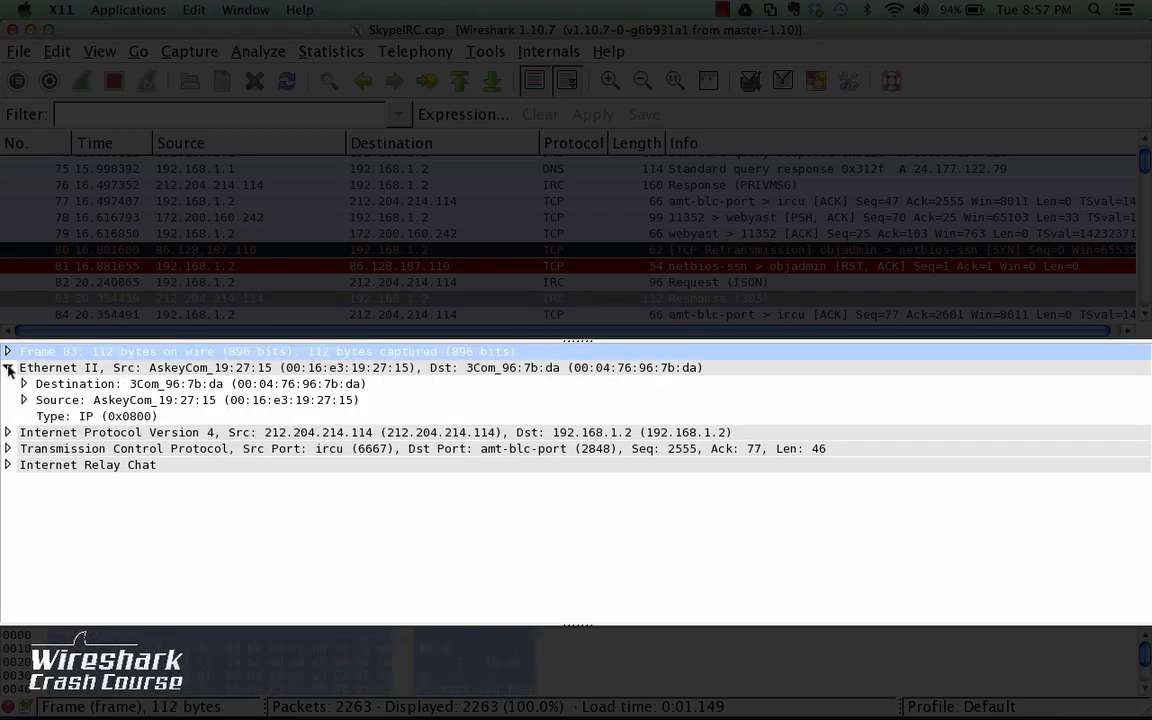
{"action": "left_click", "coordinate": [84, 386]}
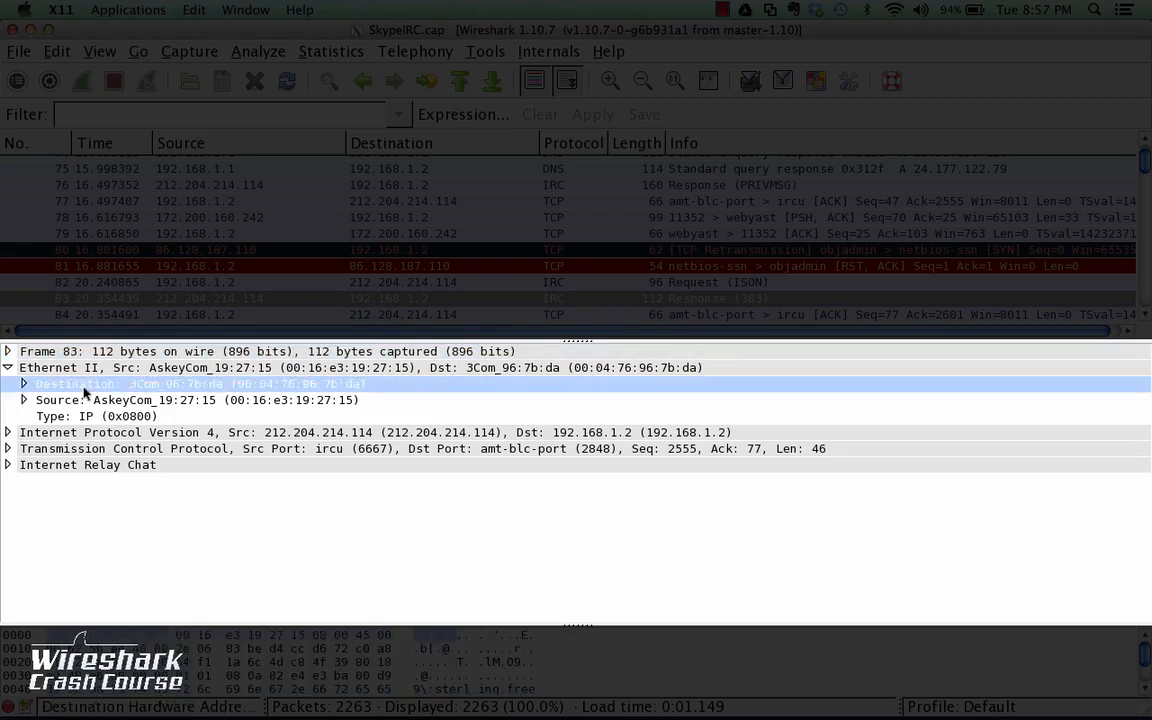
{"action": "left_click", "coordinate": [23, 384]}
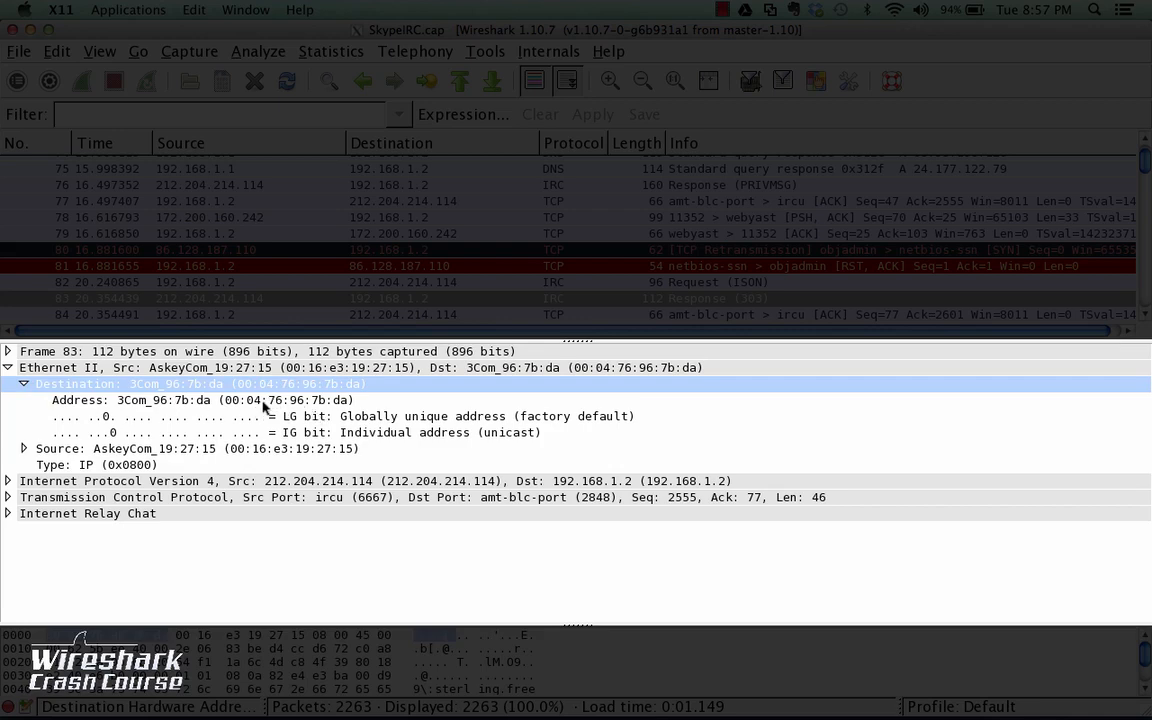
{"action": "left_click", "coordinate": [24, 449]}
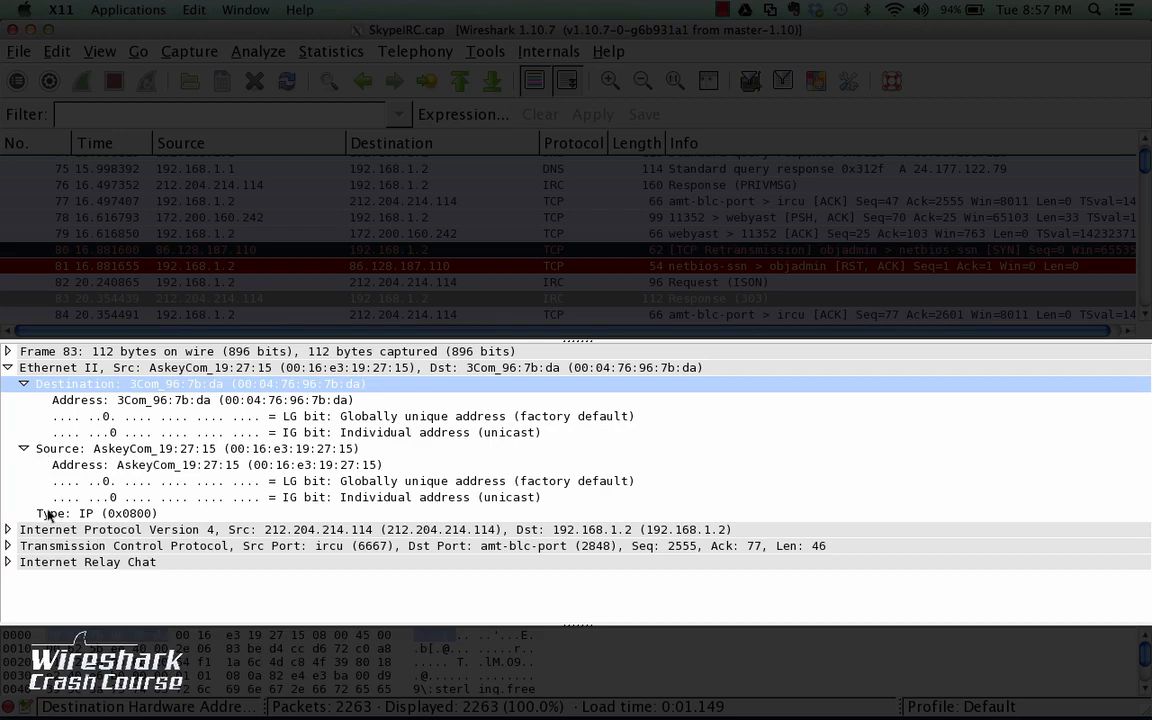
{"action": "left_click", "coordinate": [24, 449]}
{"action": "left_click", "coordinate": [24, 384]}
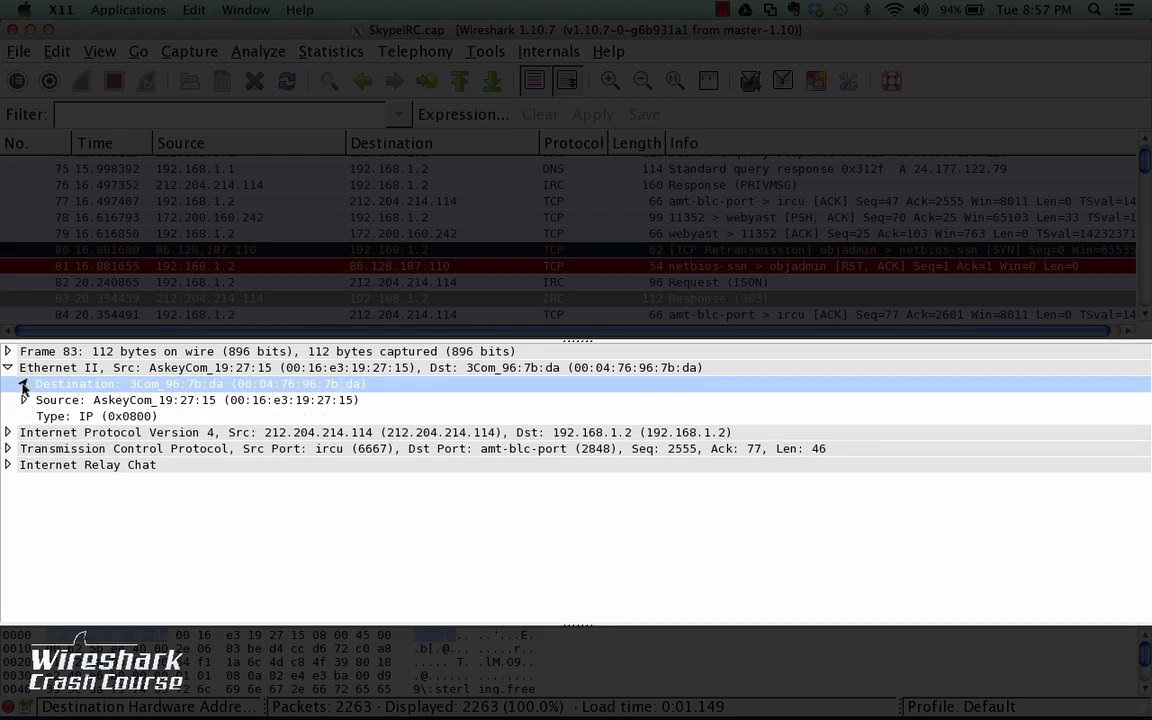
{"action": "left_click", "coordinate": [8, 367]}
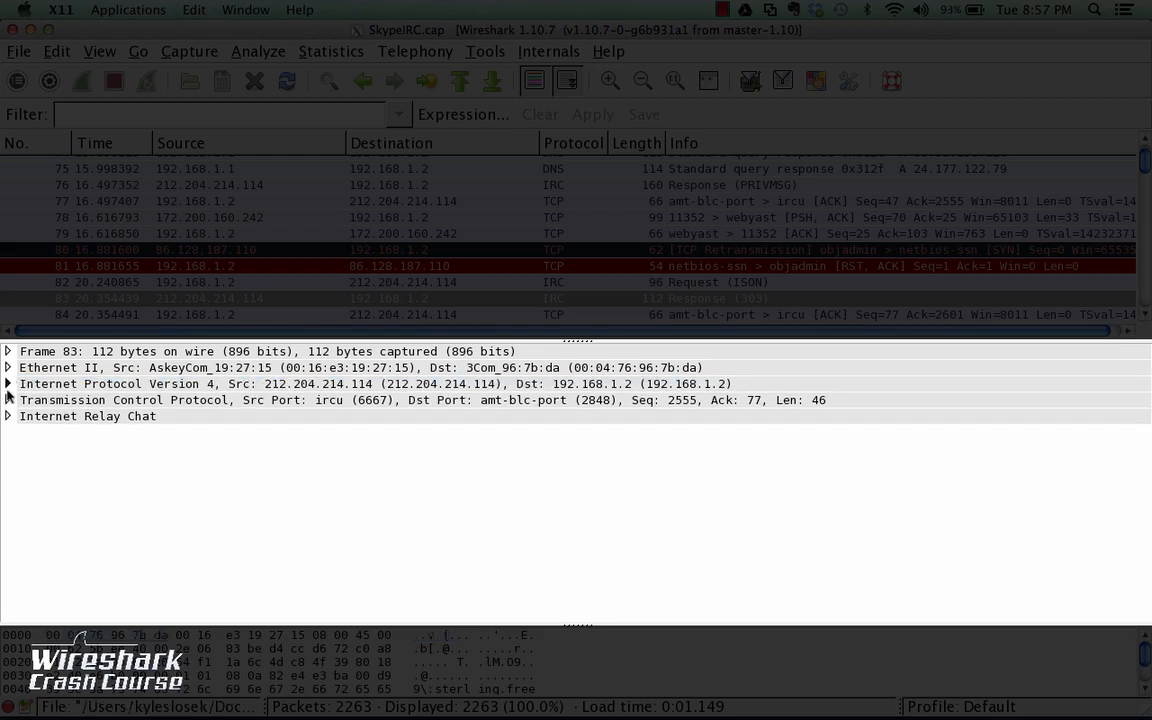
Inspect the source and destination addresses in the Internet Protocol Version 4 header, then collapse it
{"action": "left_click", "coordinate": [8, 384]}
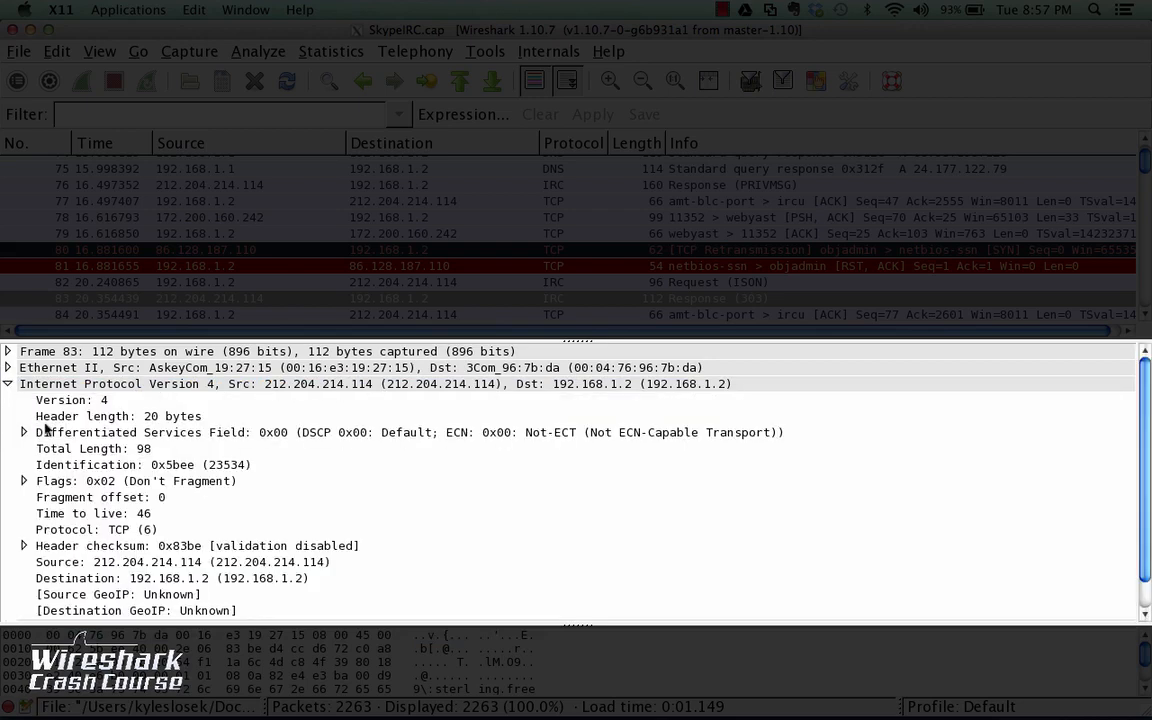
{"action": "left_click", "coordinate": [82, 562]}
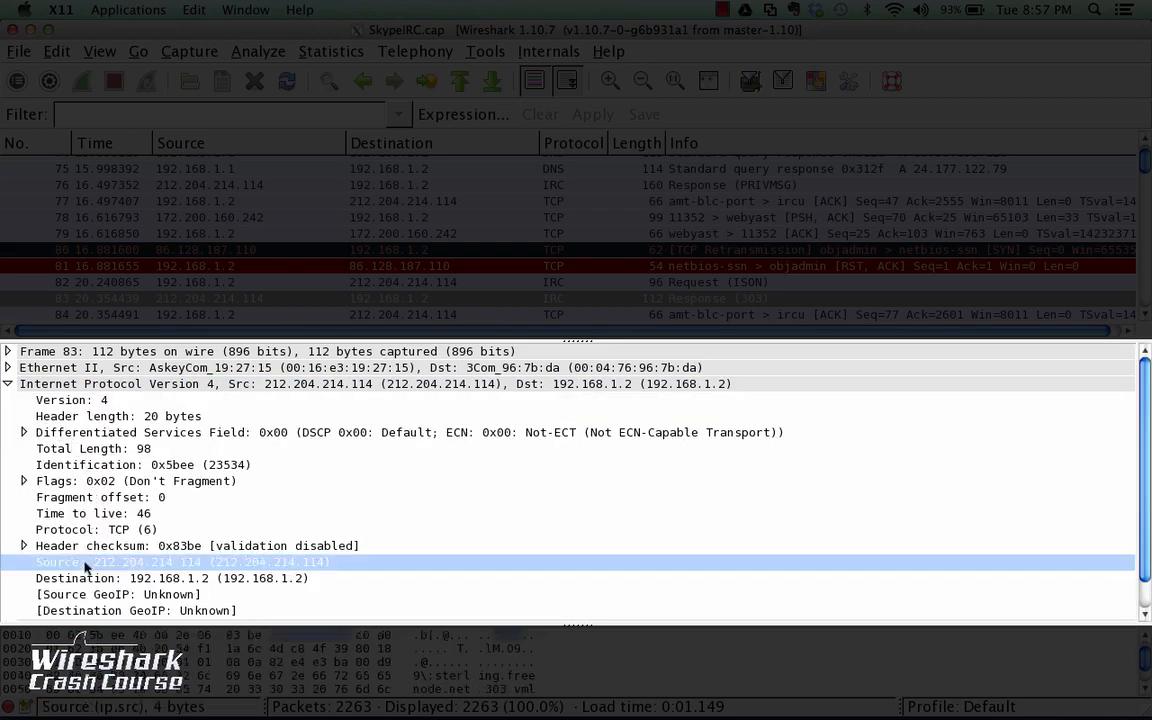
{"action": "left_click", "coordinate": [88, 580]}
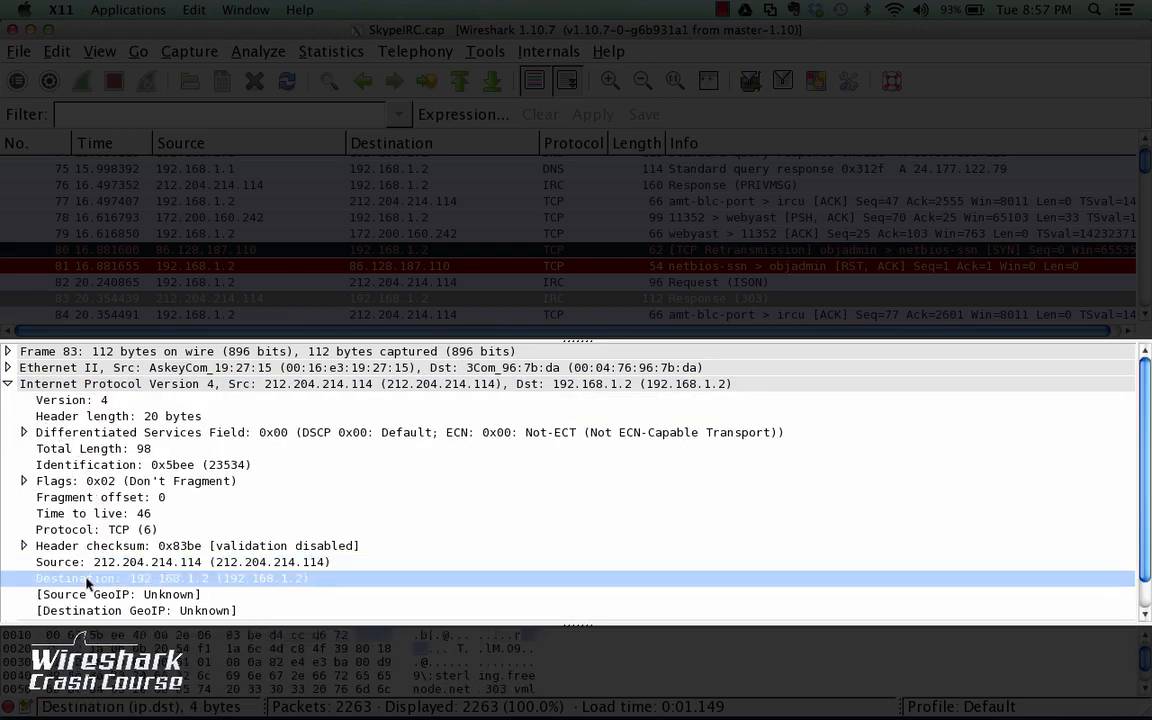
{"action": "left_click", "coordinate": [8, 384]}
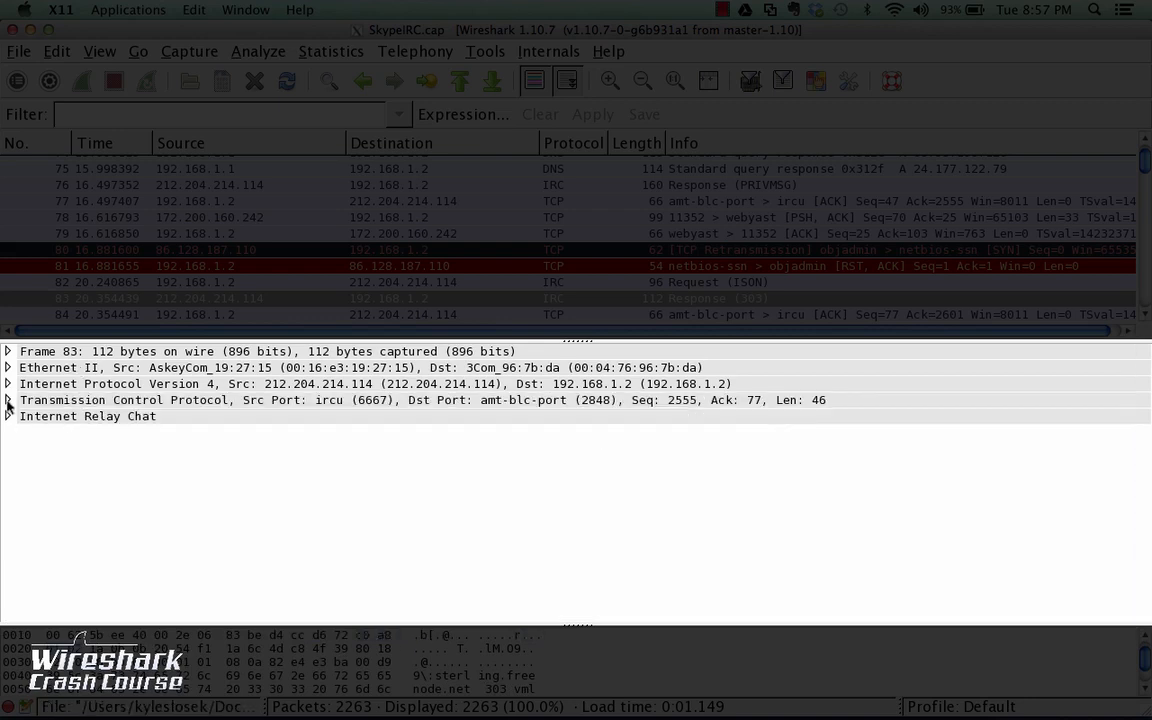
Inspect the source port and sequence number in the Transmission Control Protocol header, then collapse it
{"action": "left_click", "coordinate": [8, 400]}
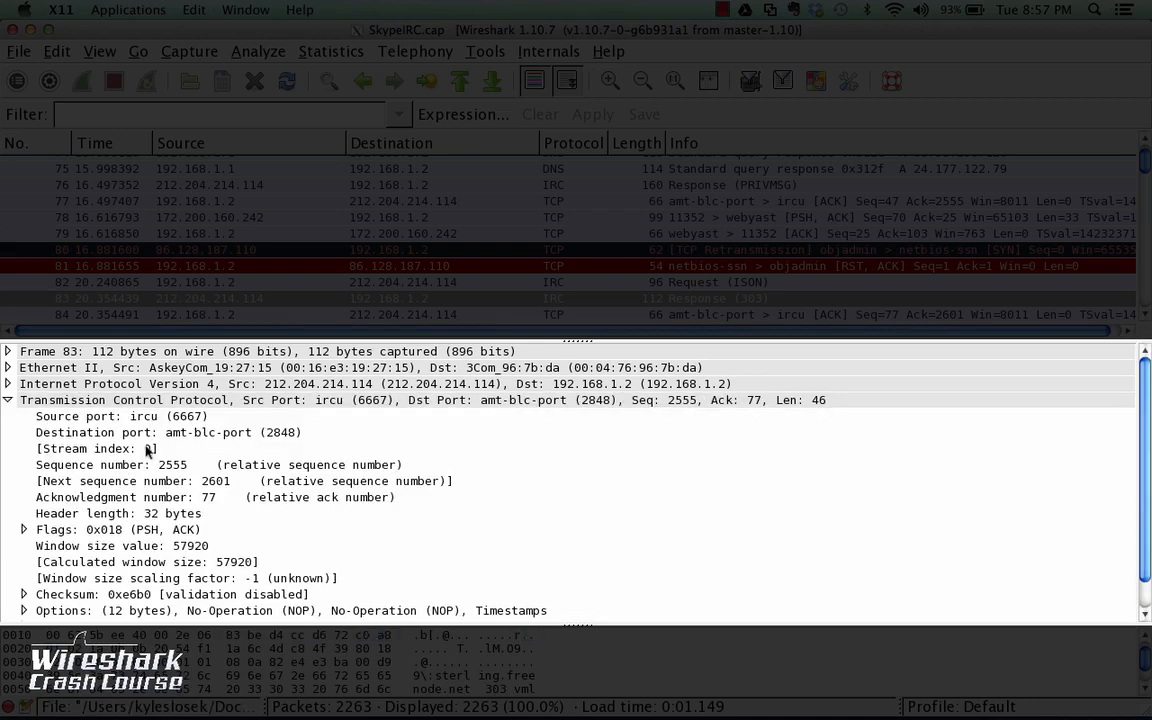
{"action": "left_click", "coordinate": [135, 416]}
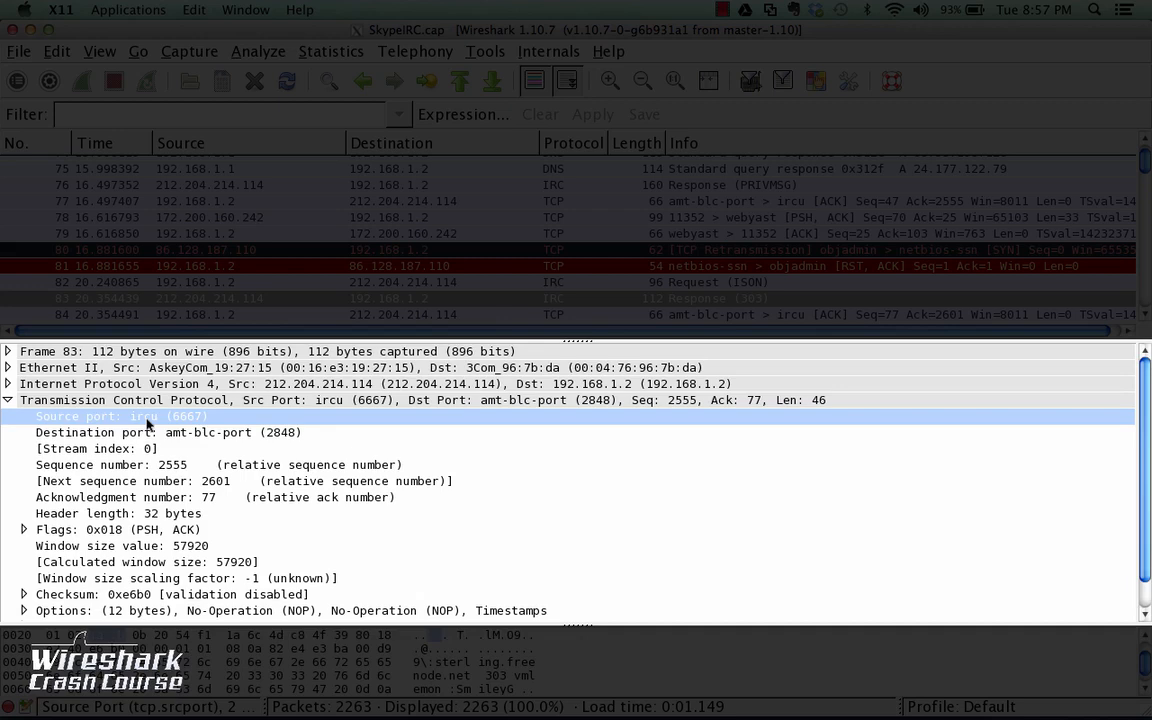
{"action": "left_click", "coordinate": [117, 467]}
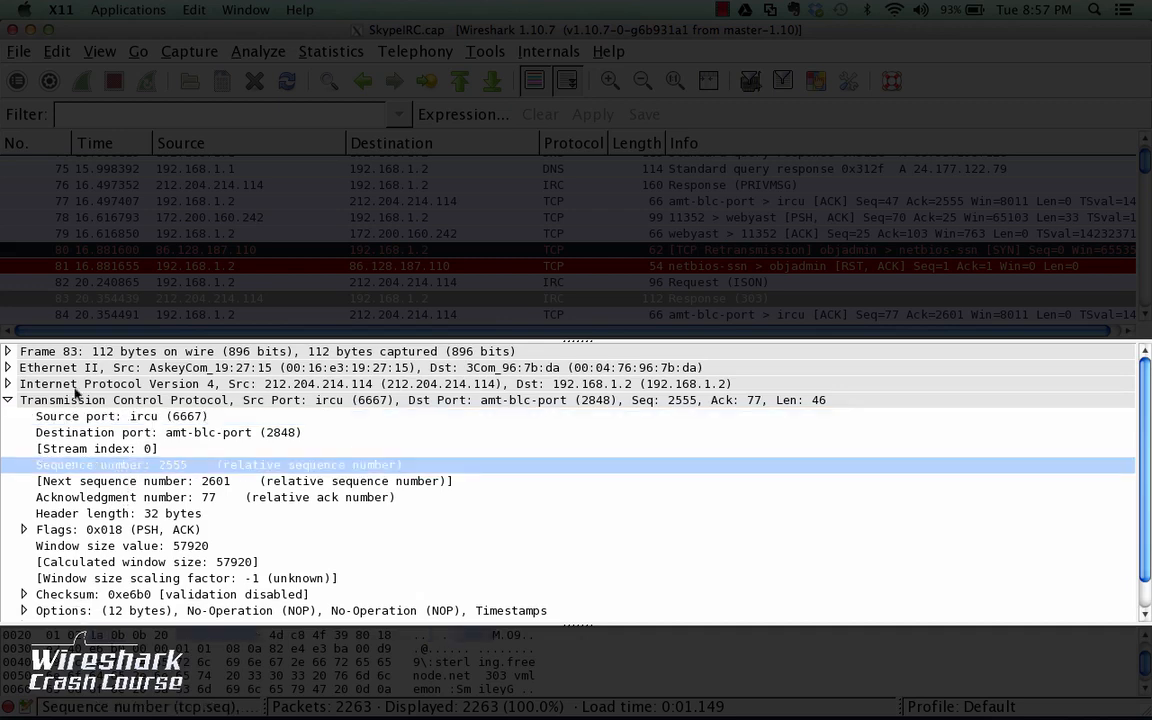
{"action": "left_click", "coordinate": [8, 400]}
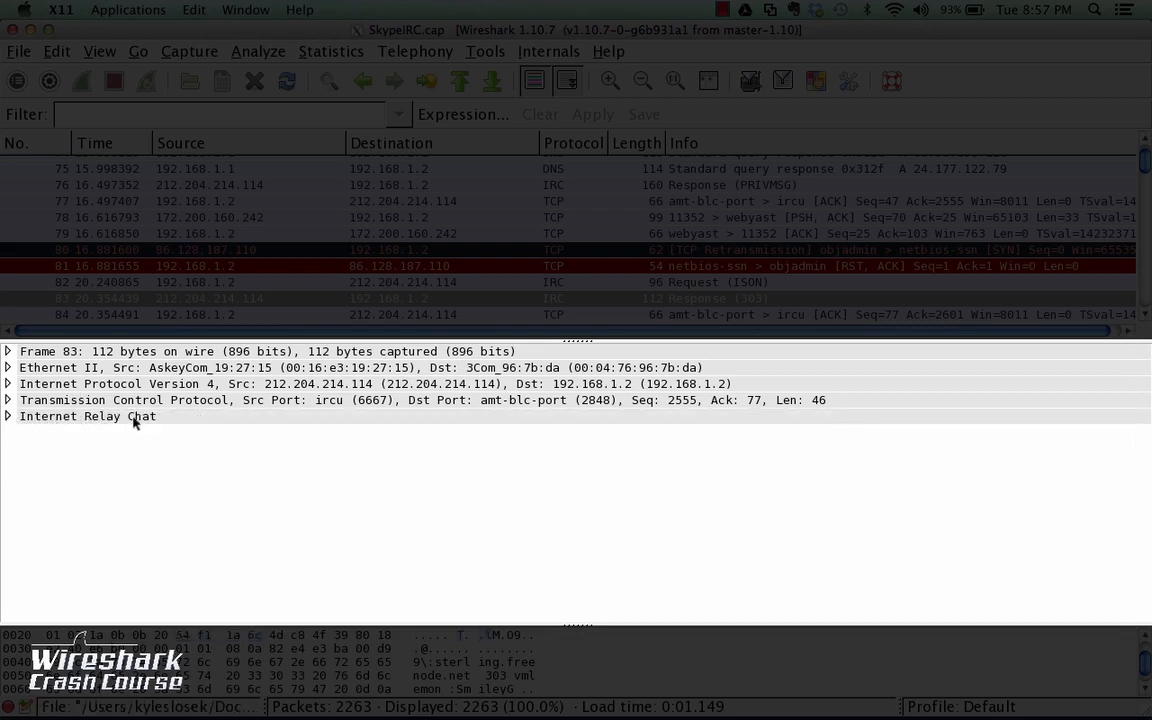
Expand the Internet Relay Chat response down to its command parameters and examine its fields
{"action": "left_click", "coordinate": [8, 416]}
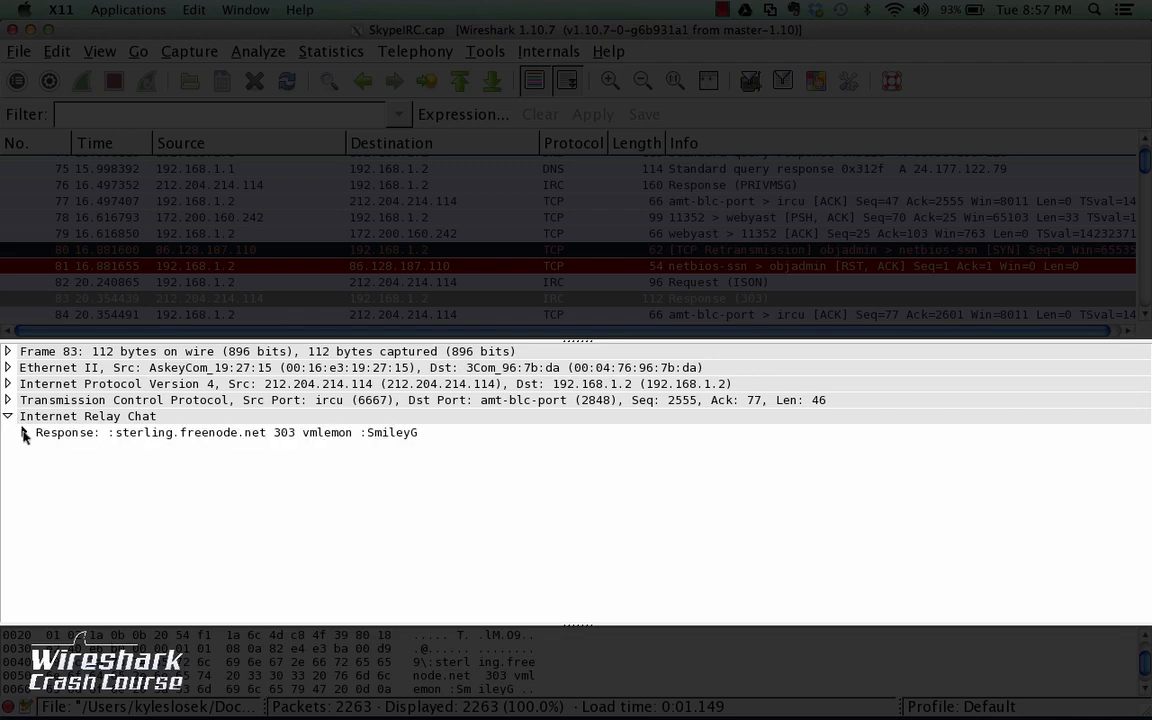
{"action": "left_click", "coordinate": [24, 433]}
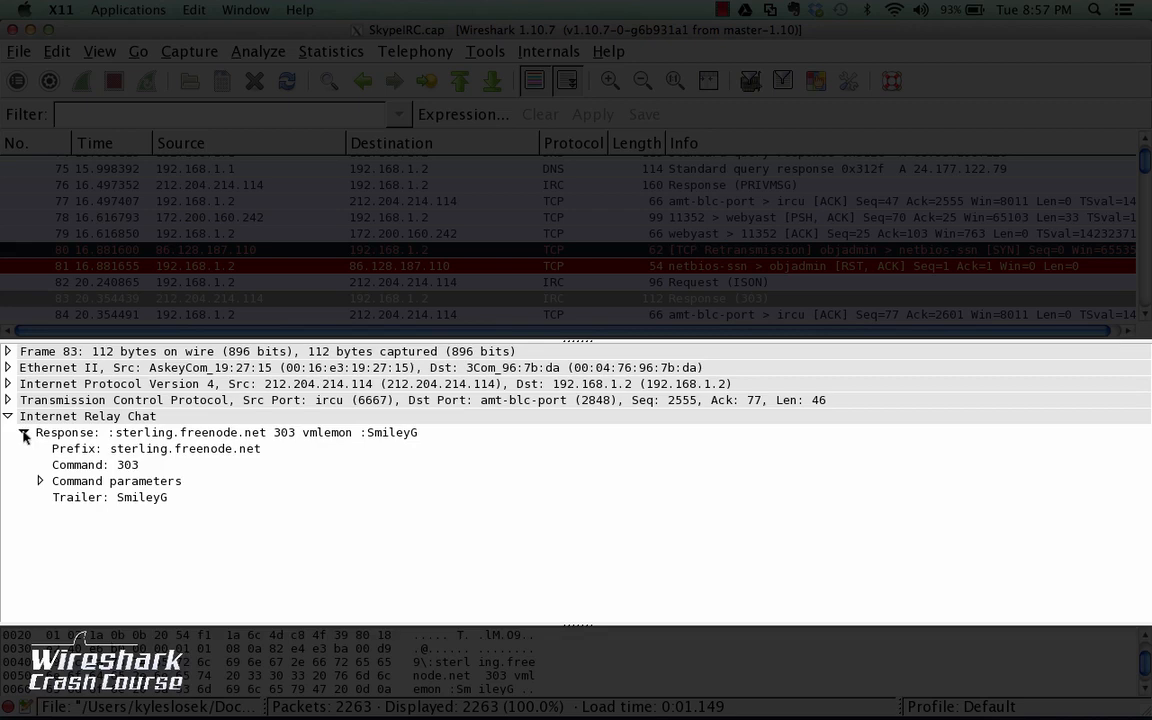
{"action": "left_click", "coordinate": [41, 482]}
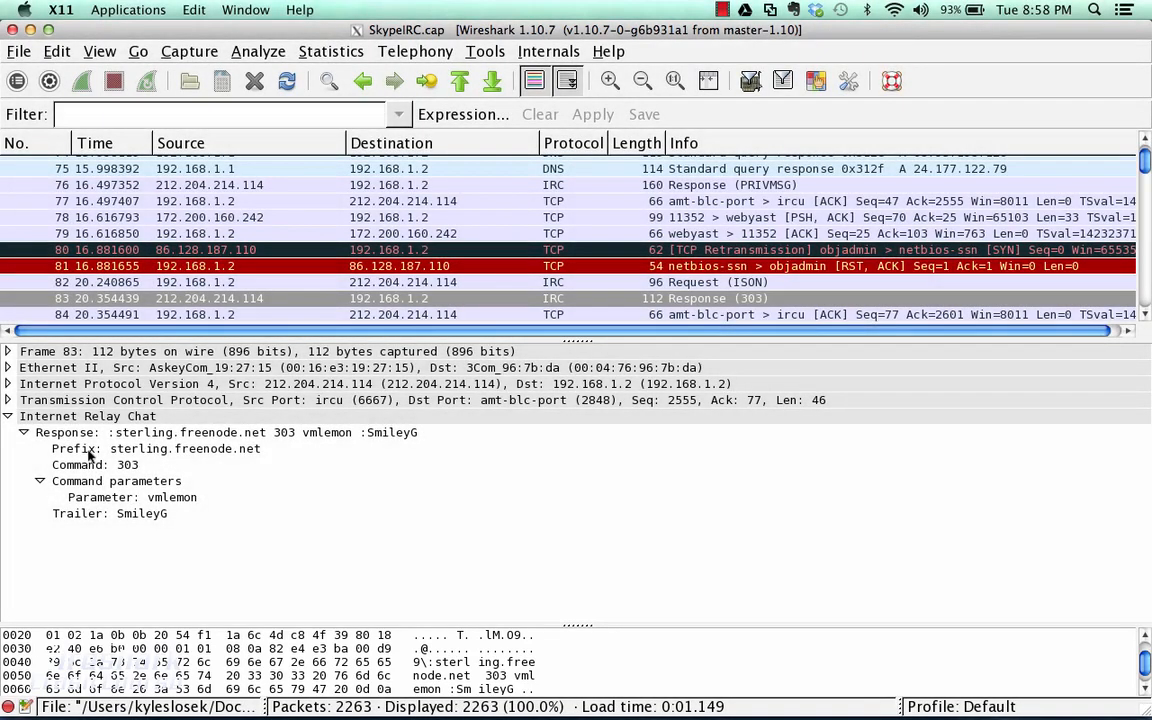
{"action": "left_click", "coordinate": [88, 451]}
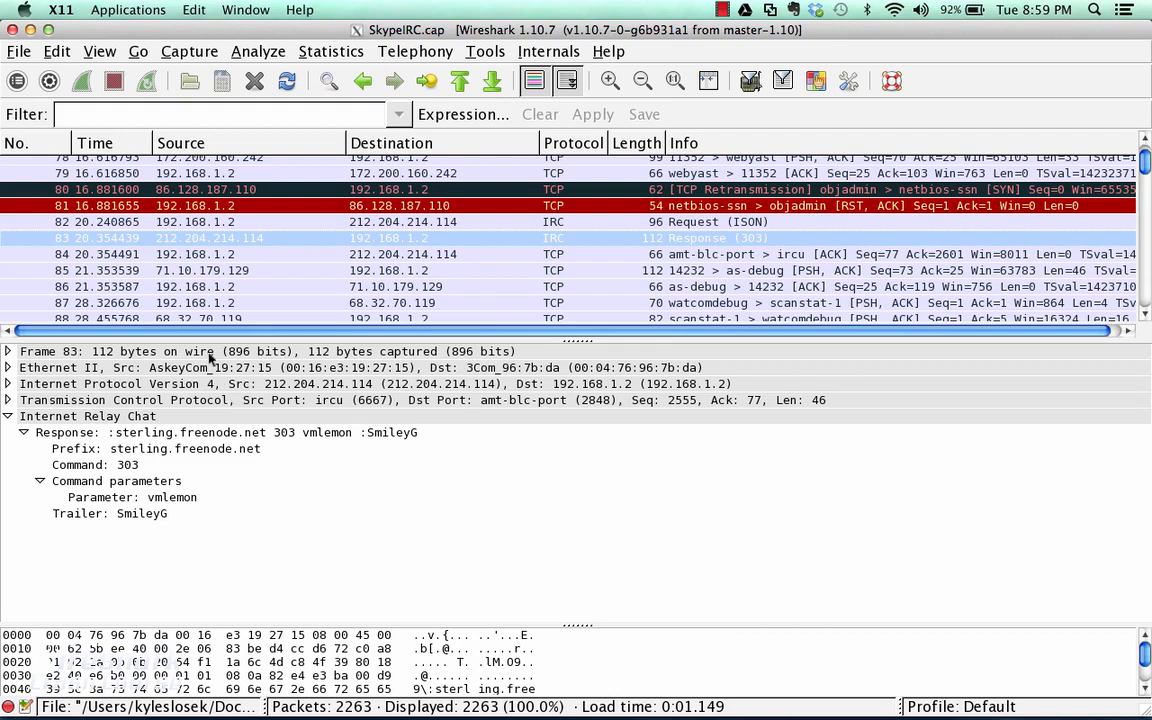
Open the layout preferences and choose the arrangement with three stacked panes for packet list, details and bytes
{"action": "left_click", "coordinate": [57, 51]}
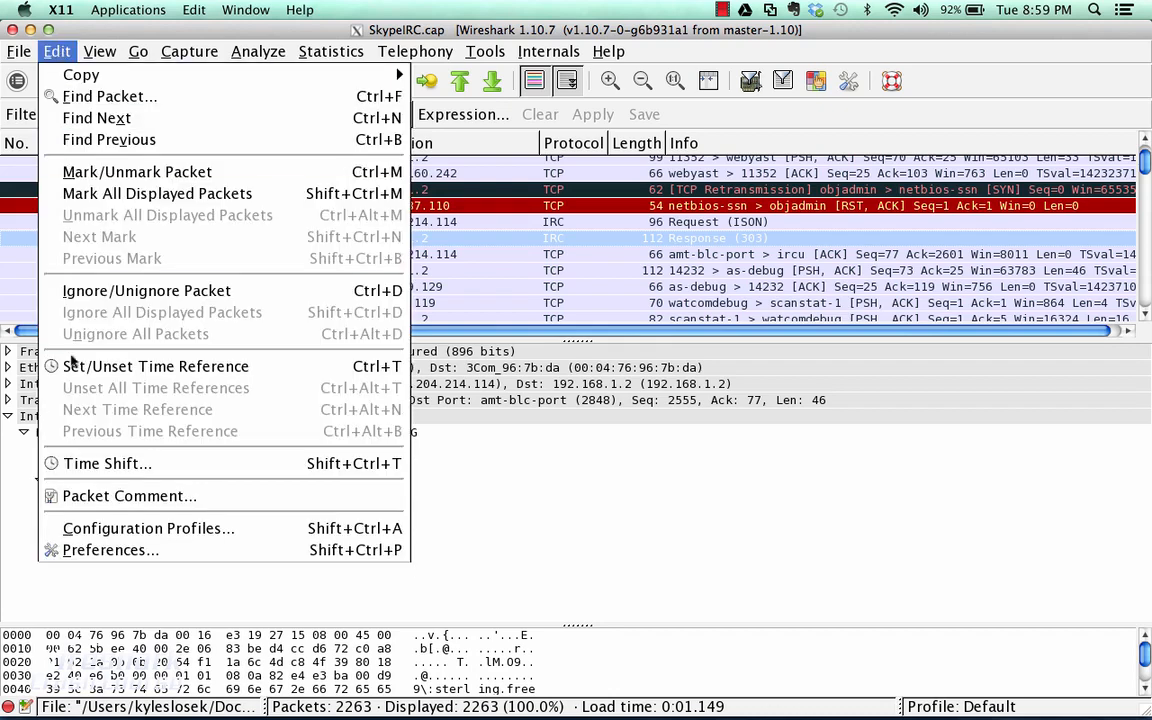
{"action": "left_click", "coordinate": [83, 552]}
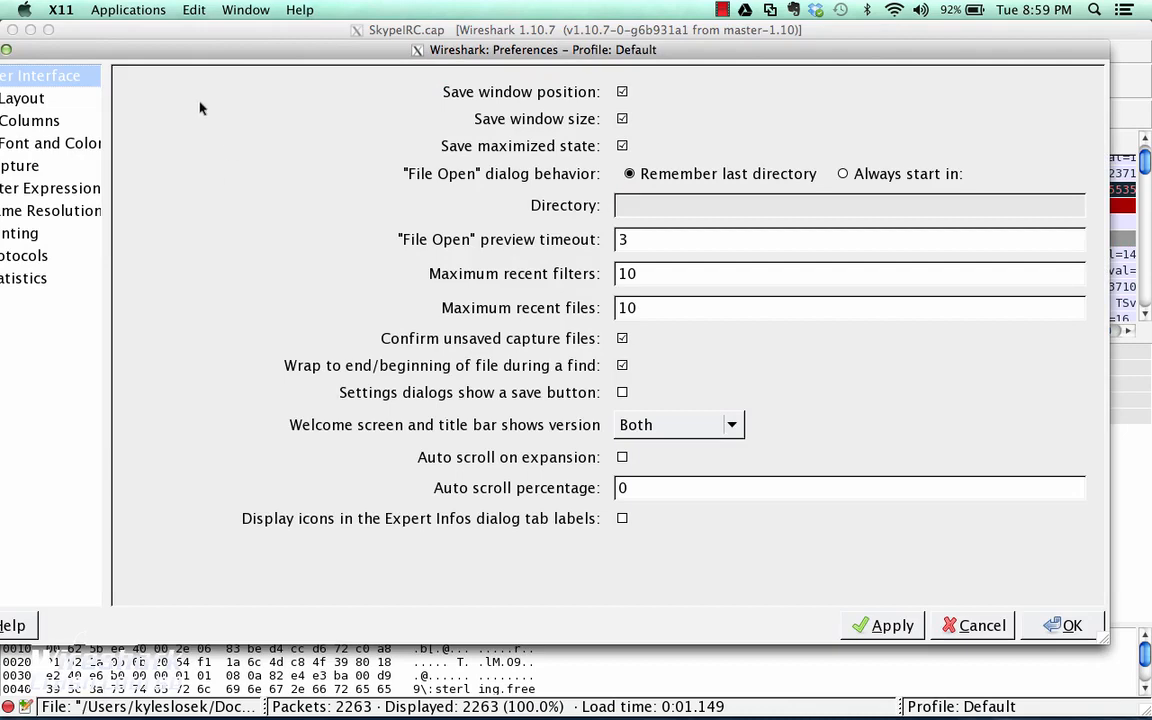
{"action": "left_click_drag", "start_coordinate": [184, 57], "coordinate": [225, 56]}
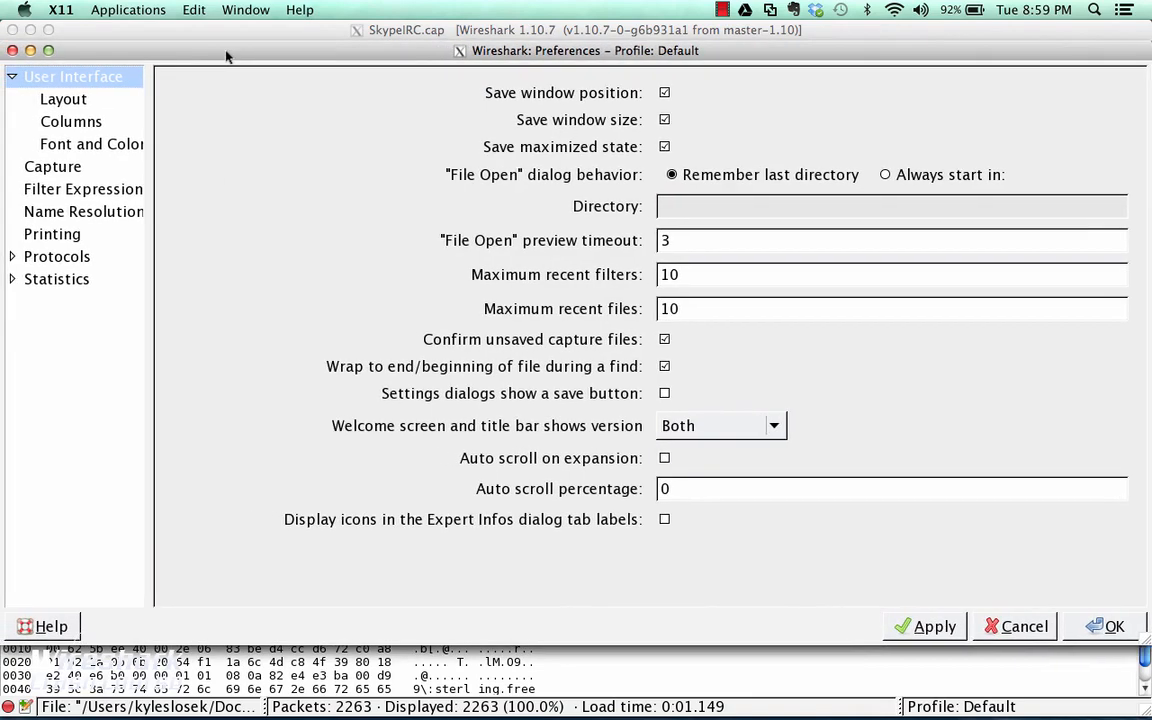
{"action": "left_click", "coordinate": [62, 100]}
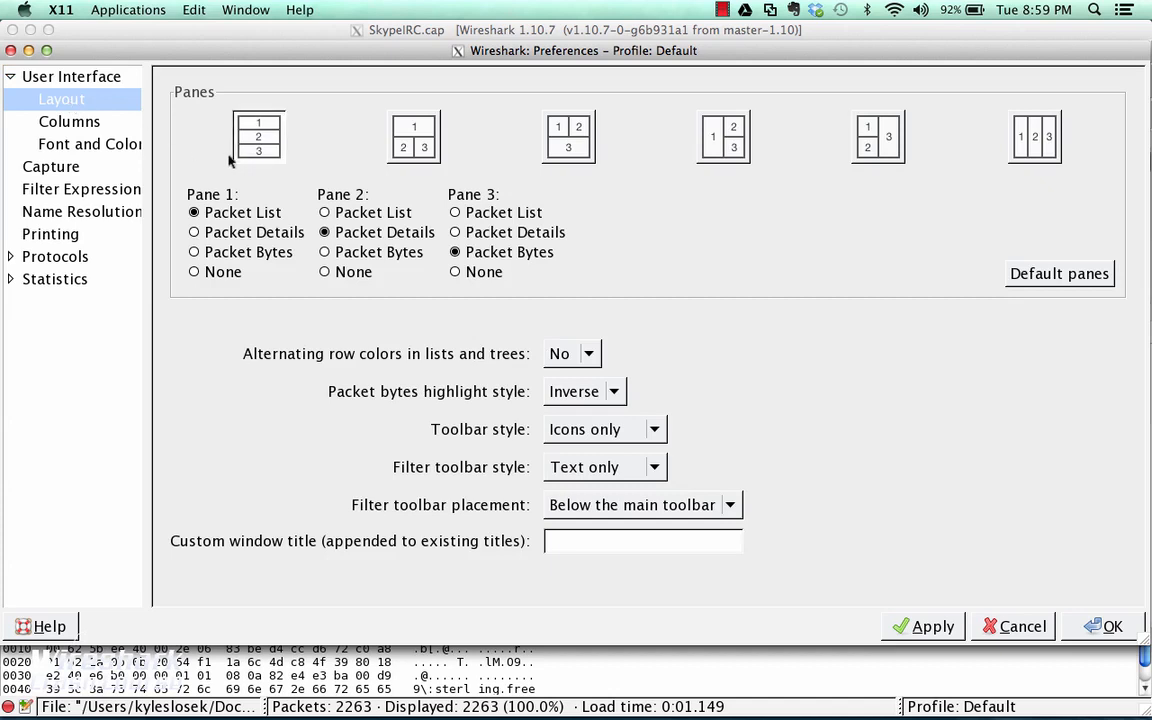
{"action": "left_click", "coordinate": [259, 141]}
{"action": "left_click", "coordinate": [258, 252]}
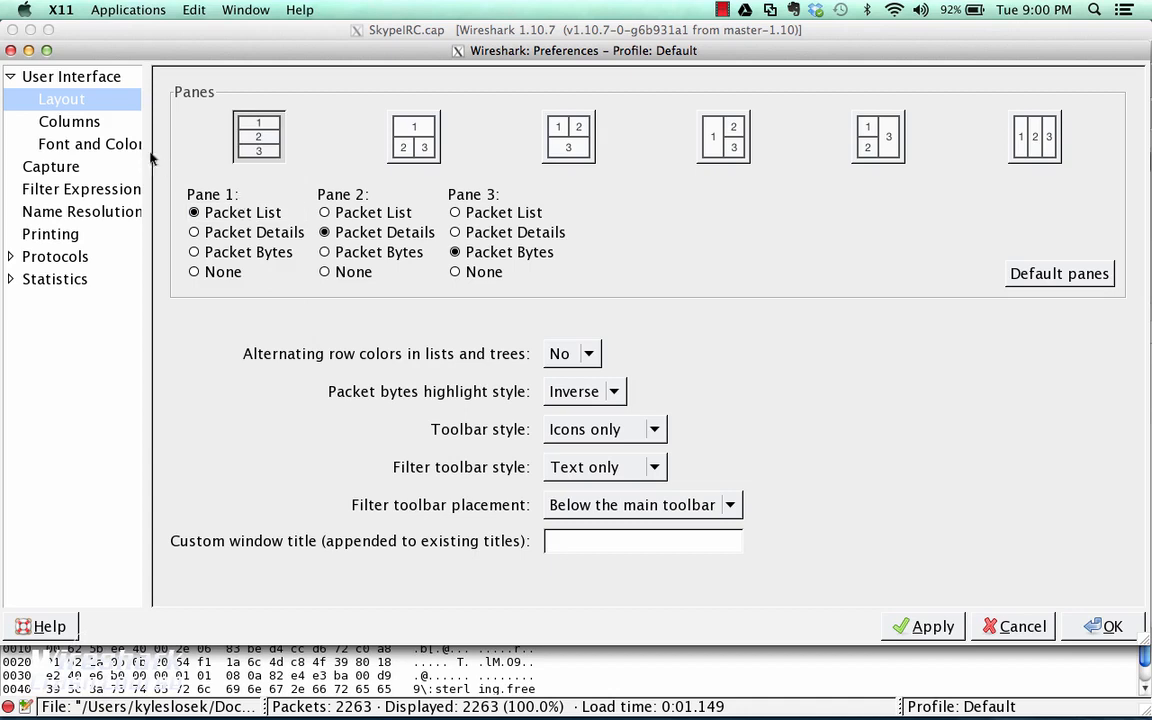
Add a packet list column with the field type Source port and title it Src Port
{"action": "left_click", "coordinate": [81, 124]}
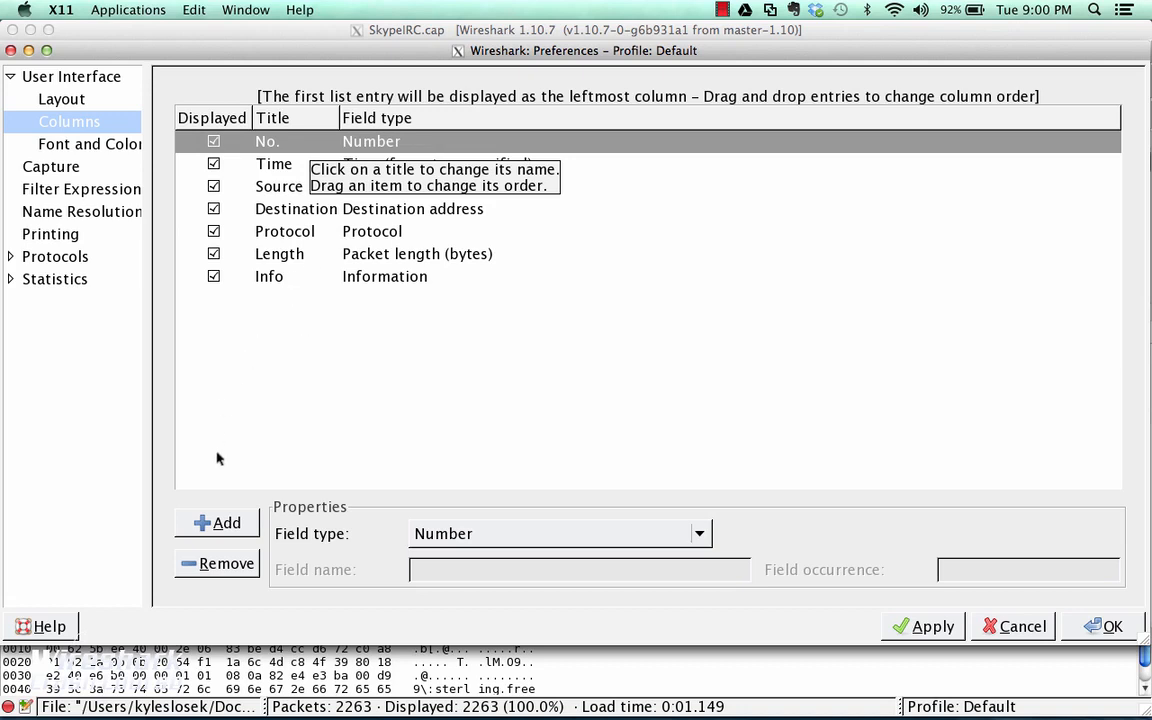
{"action": "left_click", "coordinate": [222, 525]}
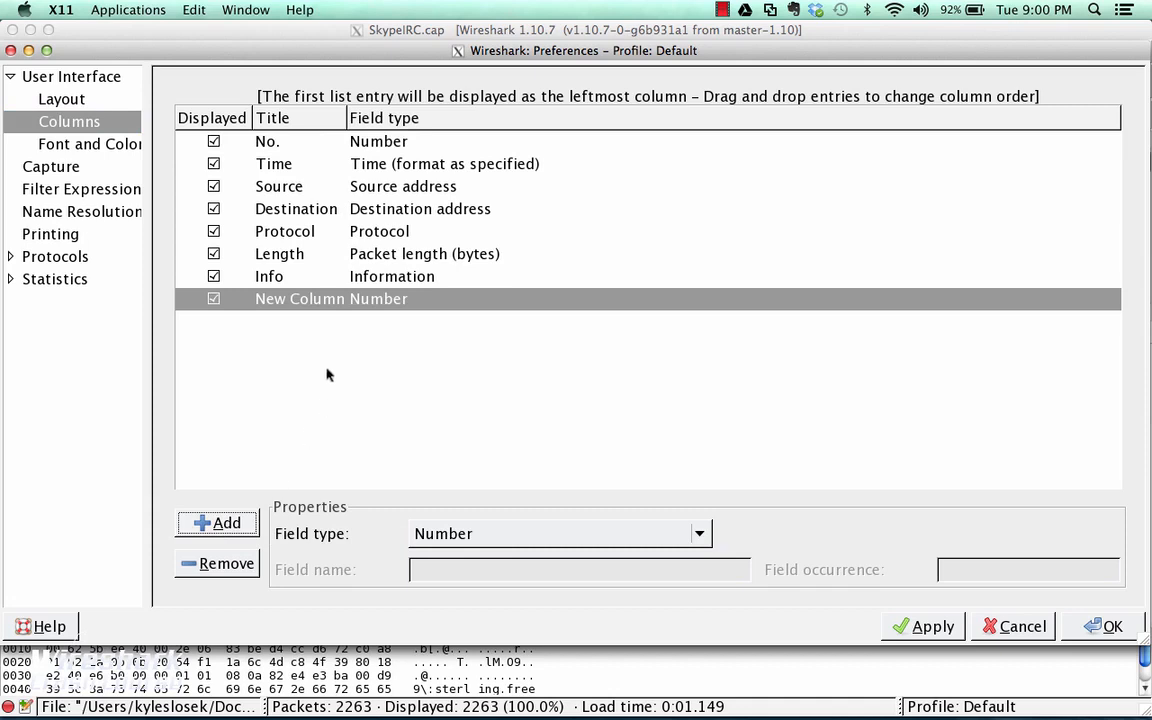
{"action": "left_click", "coordinate": [463, 536]}
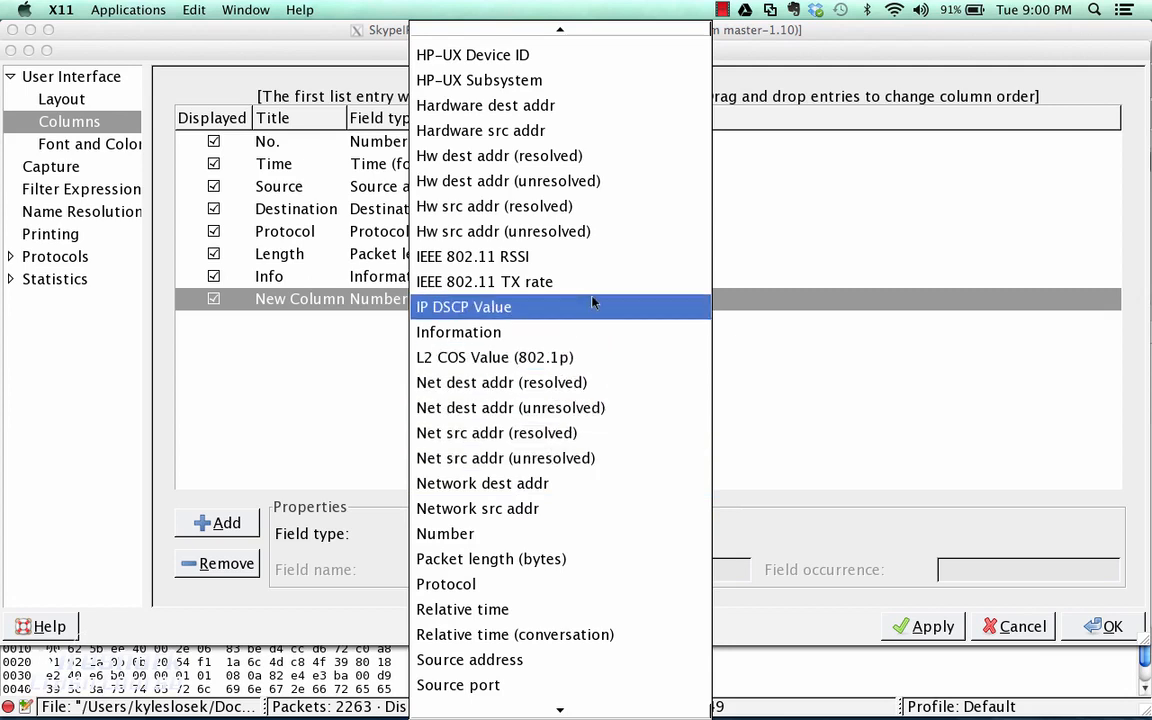
{"action": "left_click", "coordinate": [480, 686]}
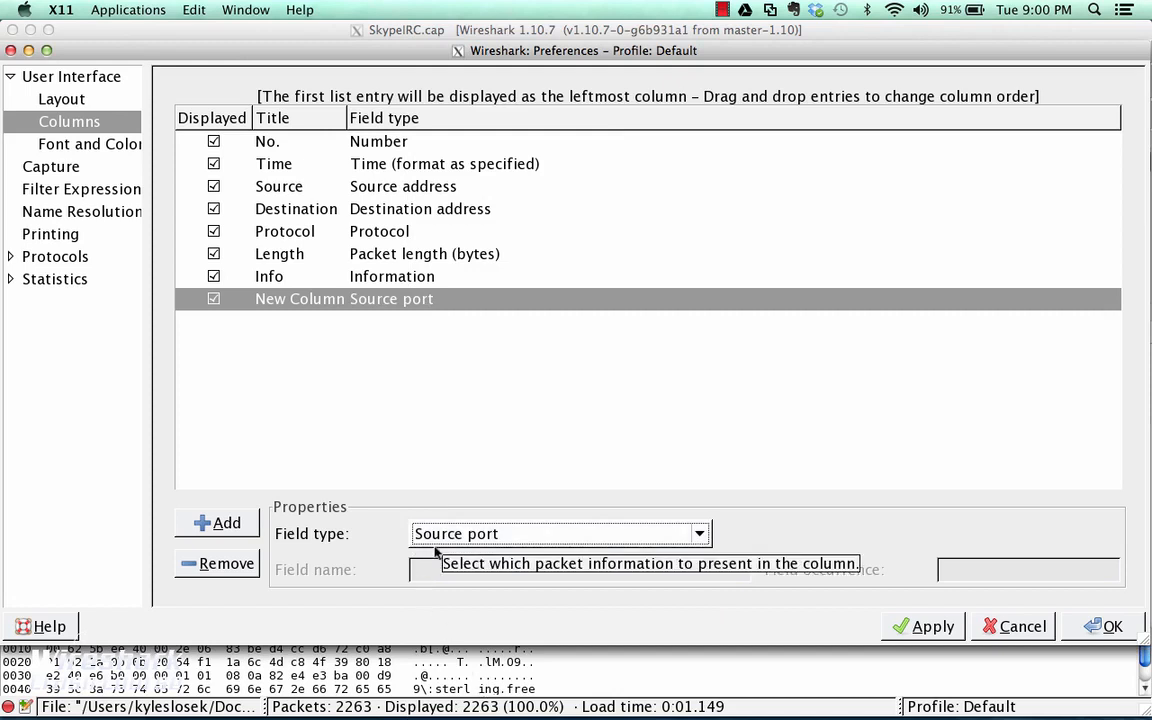
{"action": "left_click", "coordinate": [301, 299]}
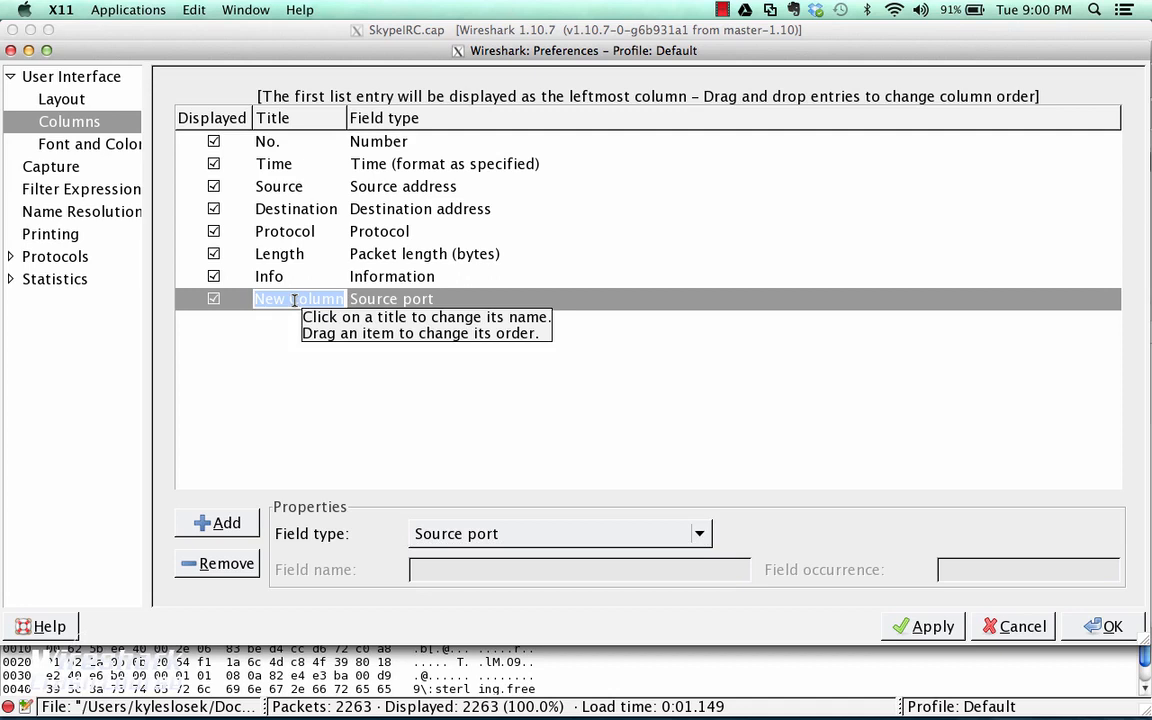
{"action": "type", "text": "Src Po"}
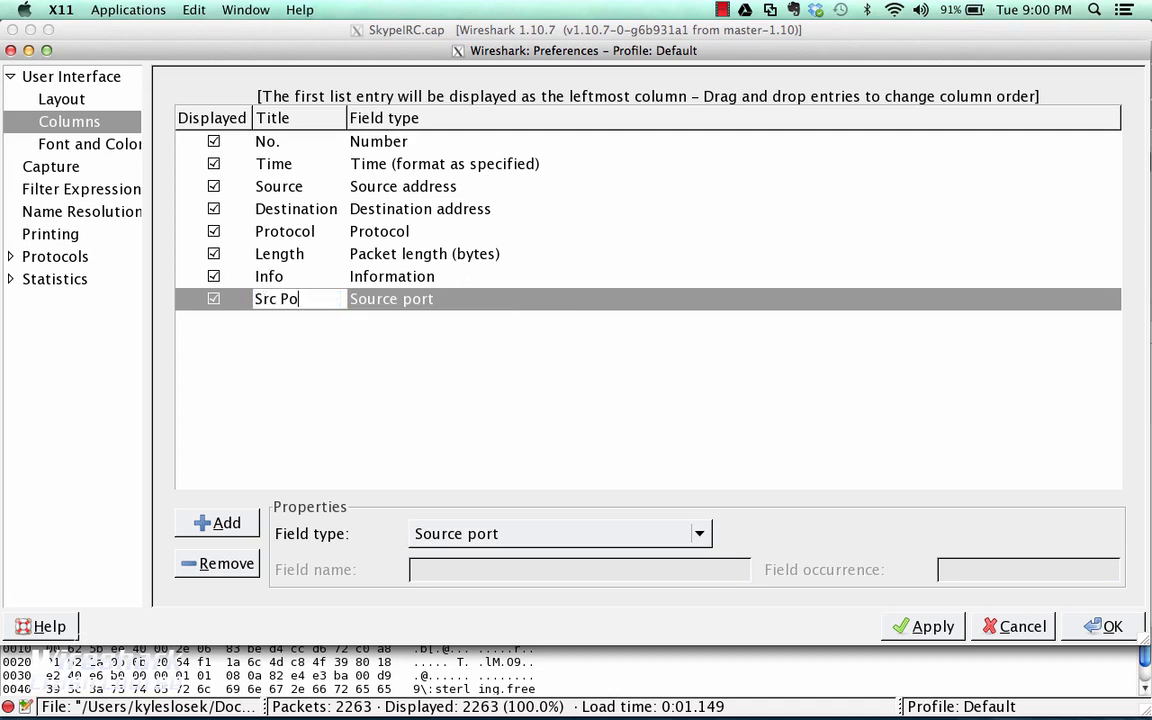
{"action": "type", "text": "rt"}
{"action": "key", "text": "Return"}
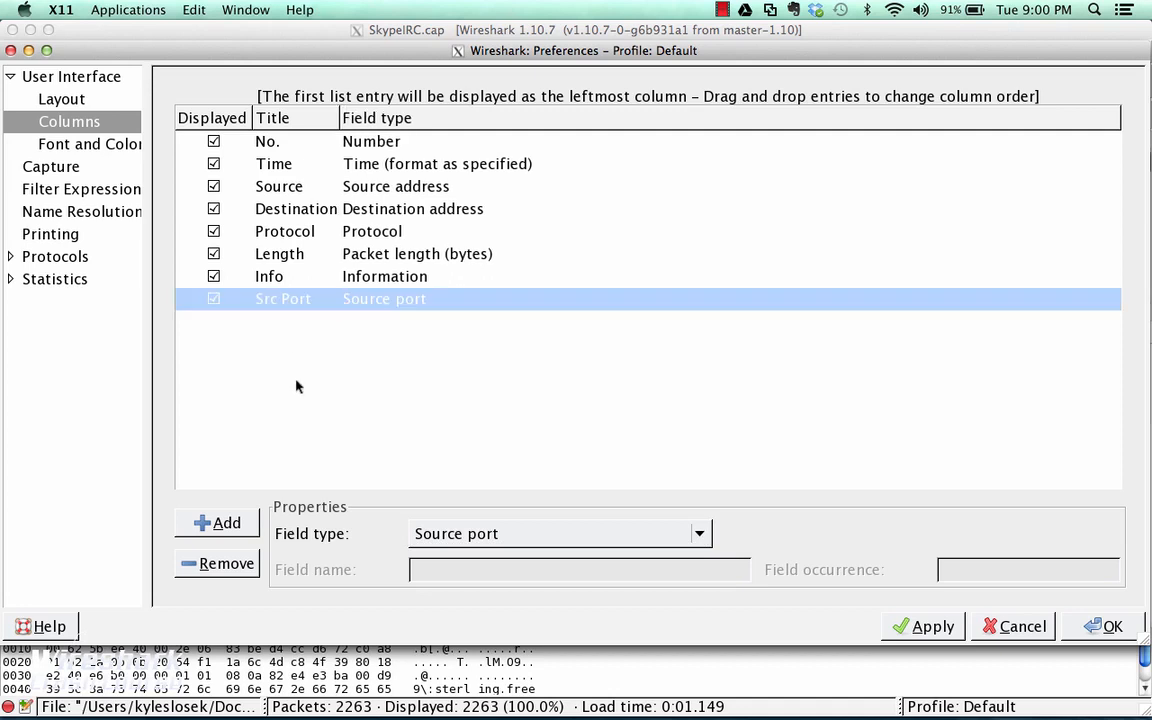
Apply and confirm the column preferences, and bring the Src Port column into view in the packet list
{"action": "left_click", "coordinate": [925, 632]}
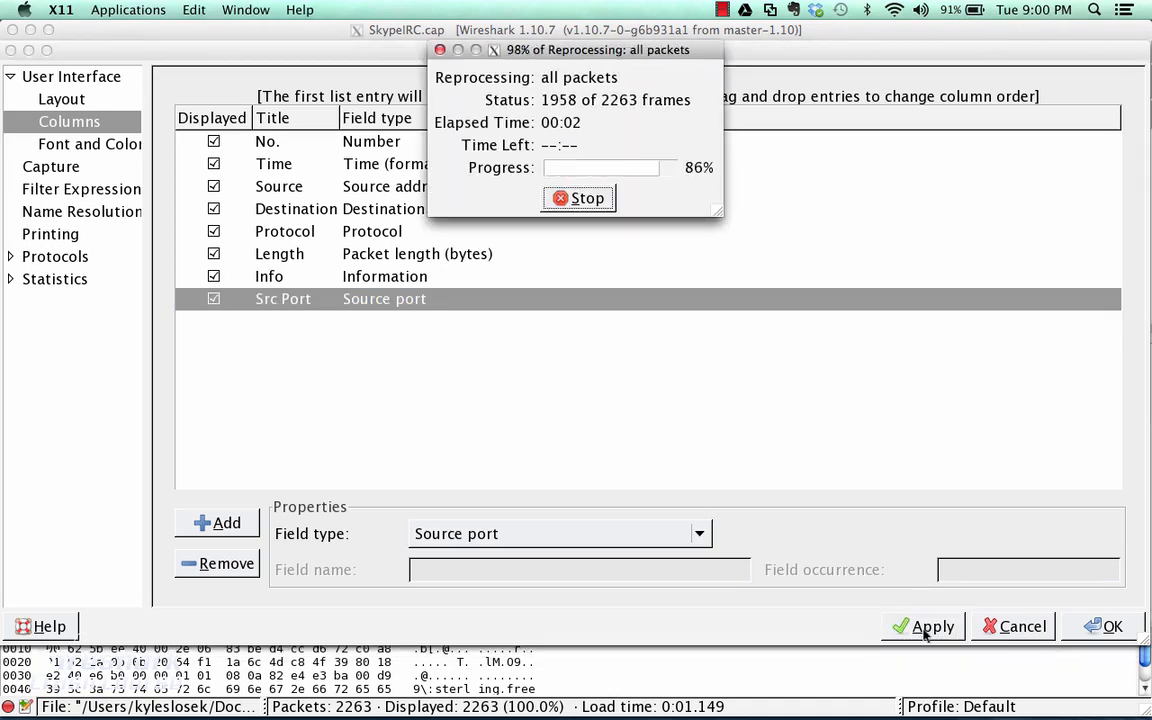
{"action": "left_click", "coordinate": [1108, 626]}
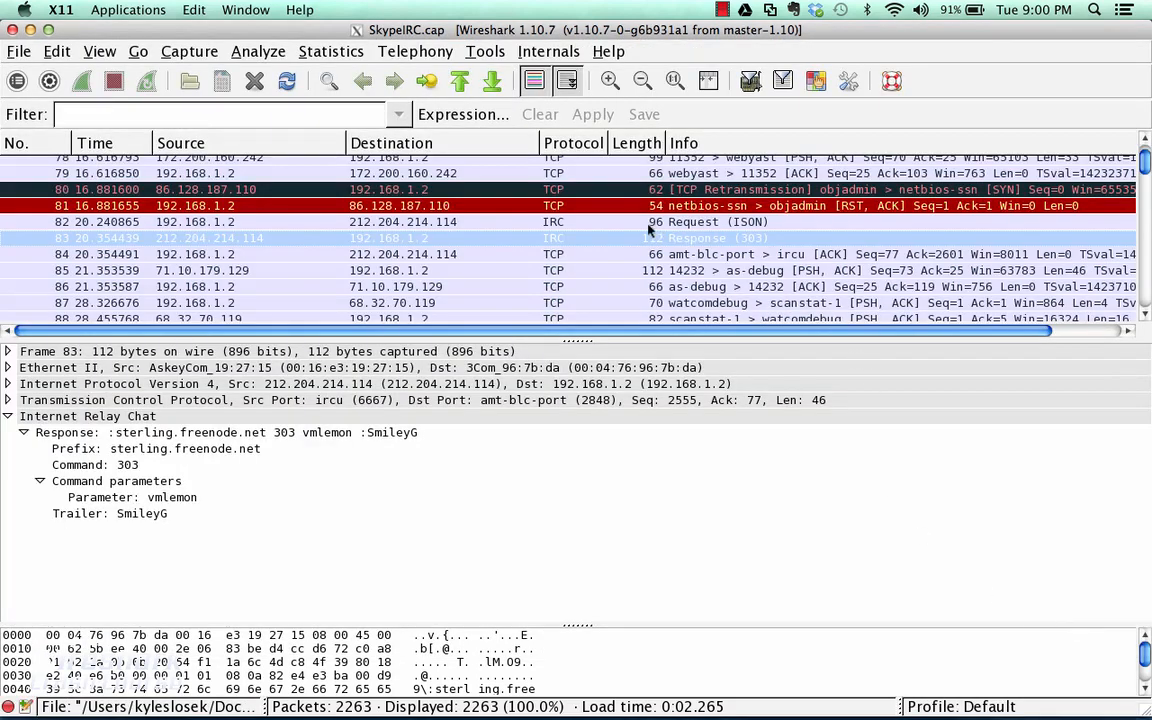
{"action": "left_click_drag", "start_coordinate": [656, 330], "coordinate": [923, 330]}
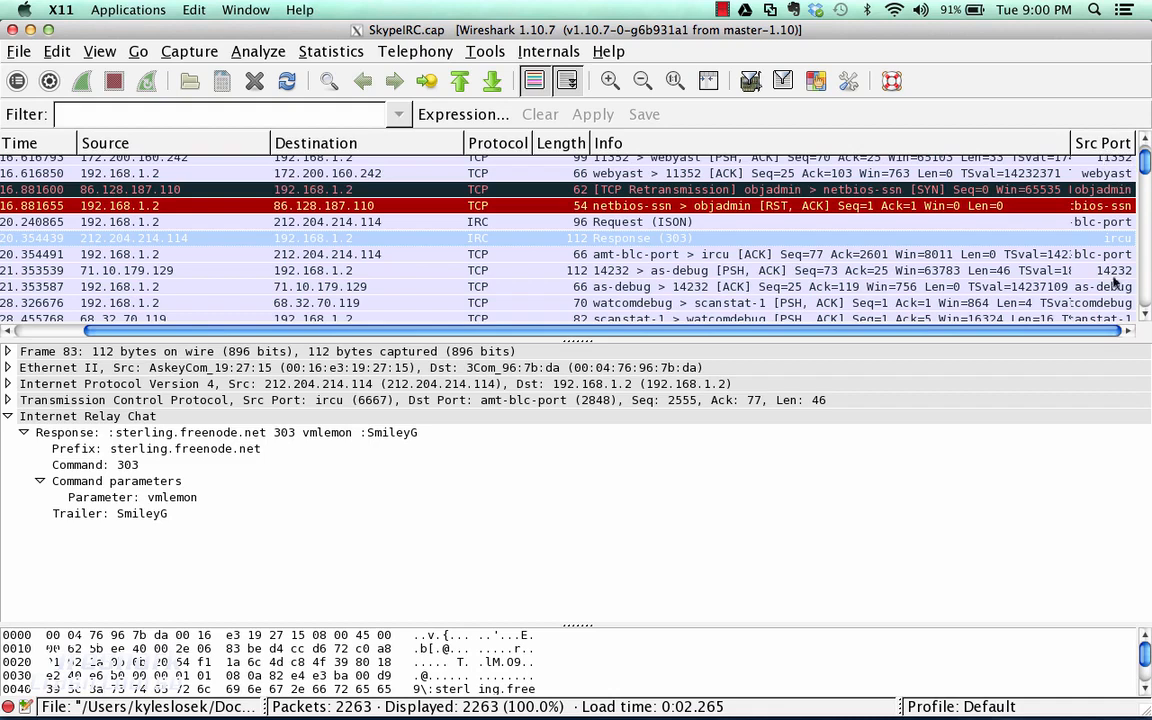
Sort the packet list by source port and return it to ordering by Time
{"action": "left_click", "coordinate": [1105, 143]}
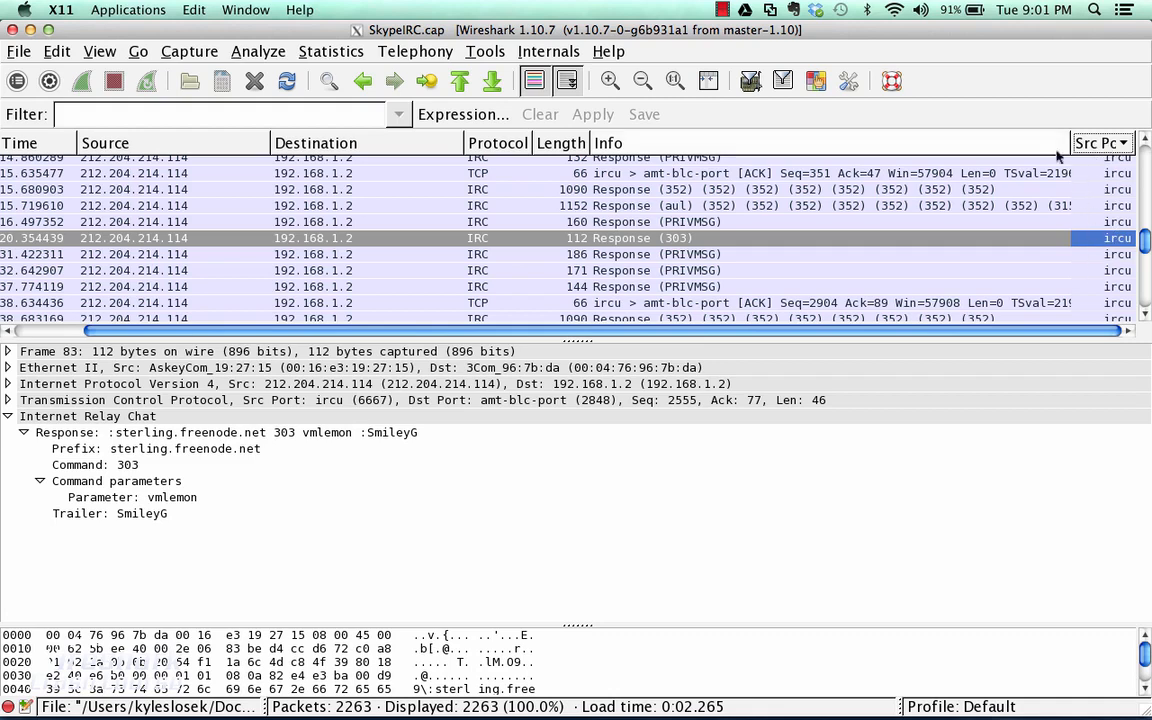
{"action": "left_click", "coordinate": [54, 143]}
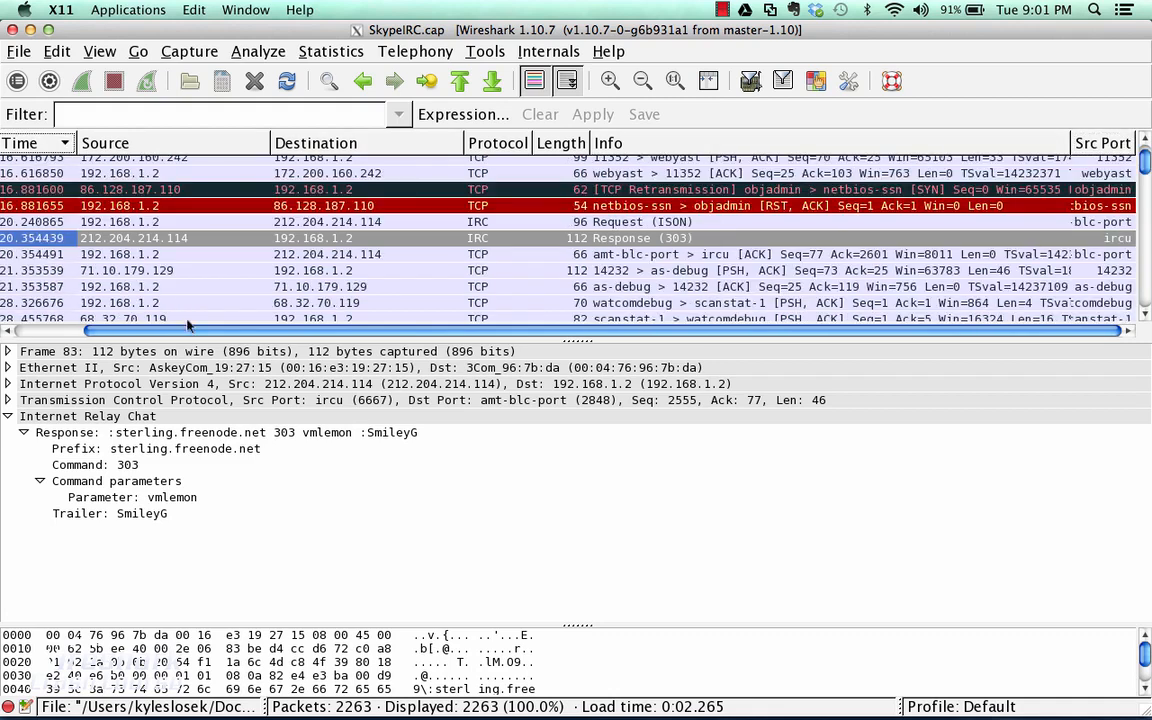
{"action": "left_click_drag", "start_coordinate": [172, 331], "coordinate": [100, 333]}
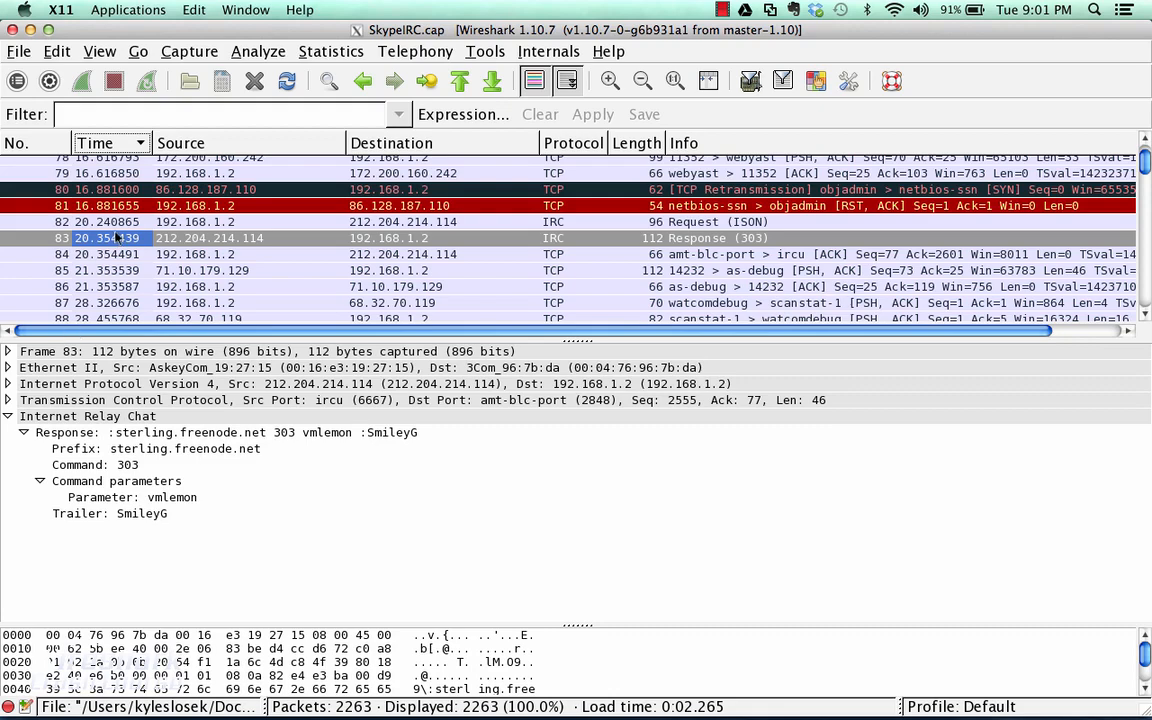
Examine the times of packets 65 and 66, and return to the start of the capture to select packet 1
{"action": "scroll", "coordinate": [117, 238], "scroll_direction": "up", "scroll_amount": 6}
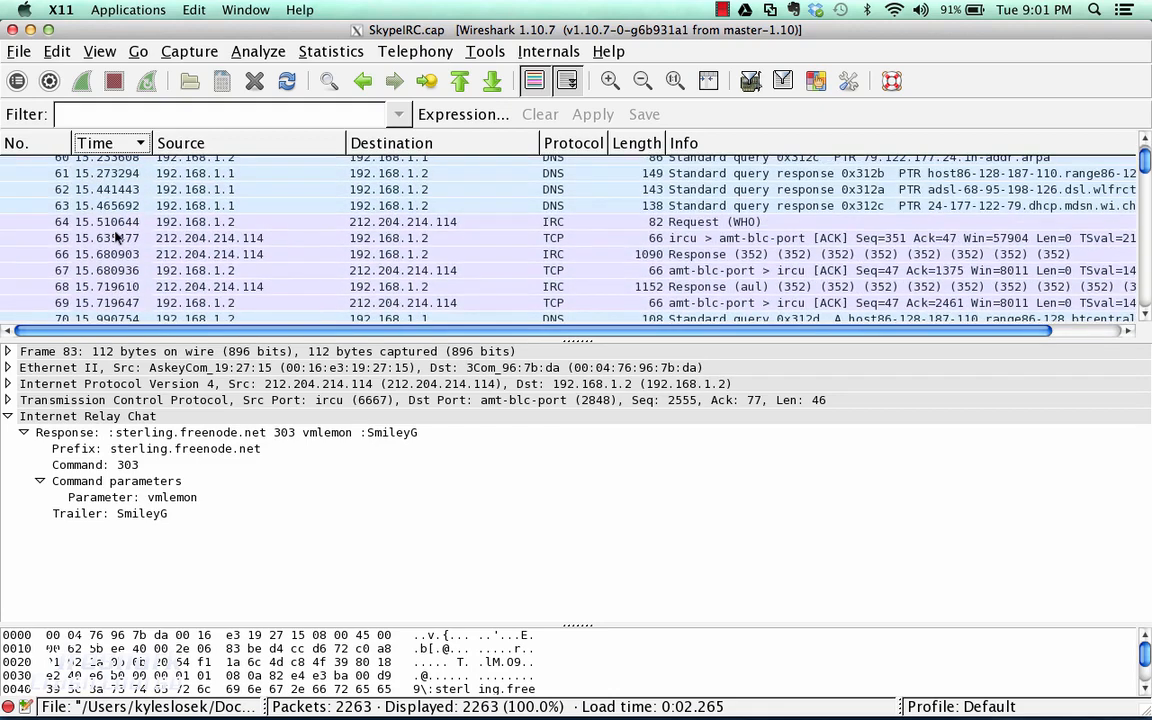
{"action": "left_click", "coordinate": [84, 205]}
{"action": "left_click", "coordinate": [96, 238]}
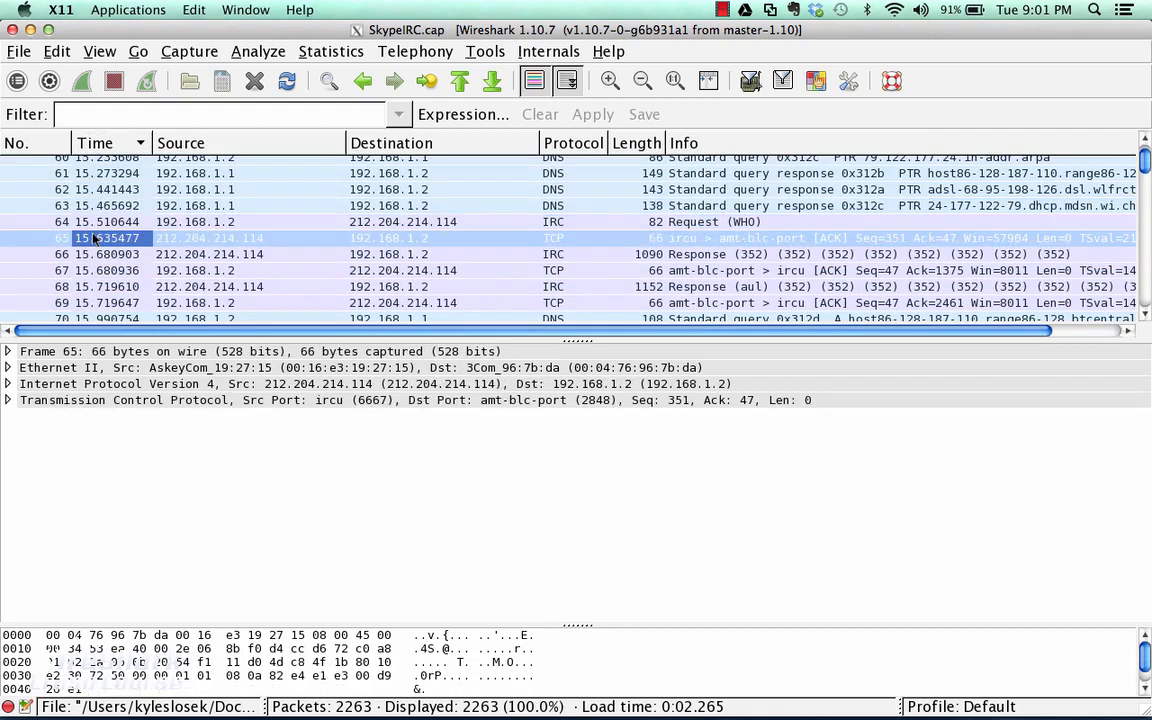
{"action": "left_click", "coordinate": [97, 254]}
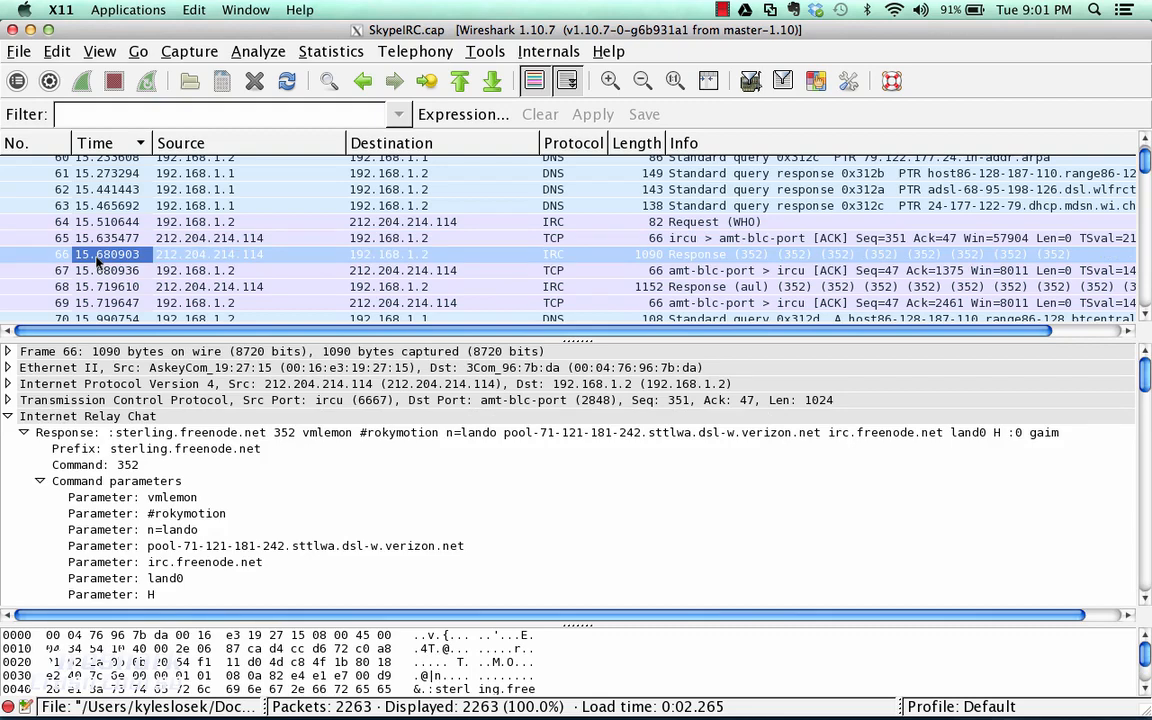
{"action": "scroll", "coordinate": [97, 260], "scroll_direction": "up", "scroll_amount": 20}
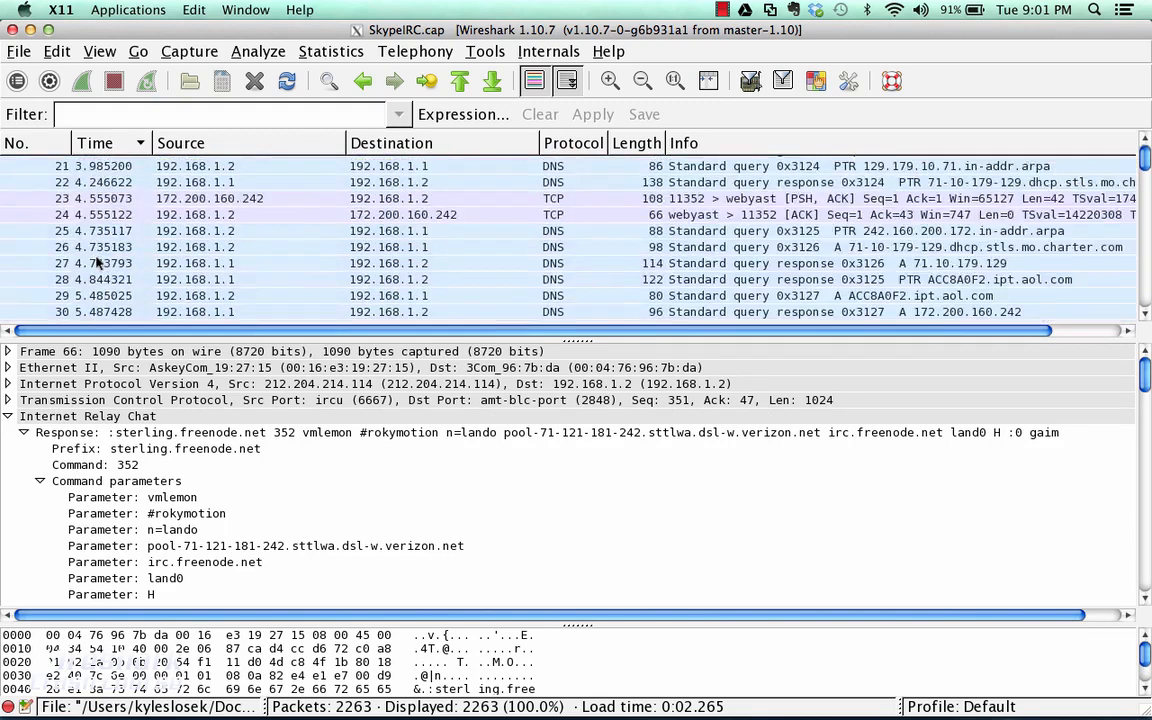
{"action": "scroll", "coordinate": [97, 260], "scroll_direction": "right", "scroll_amount": 5}
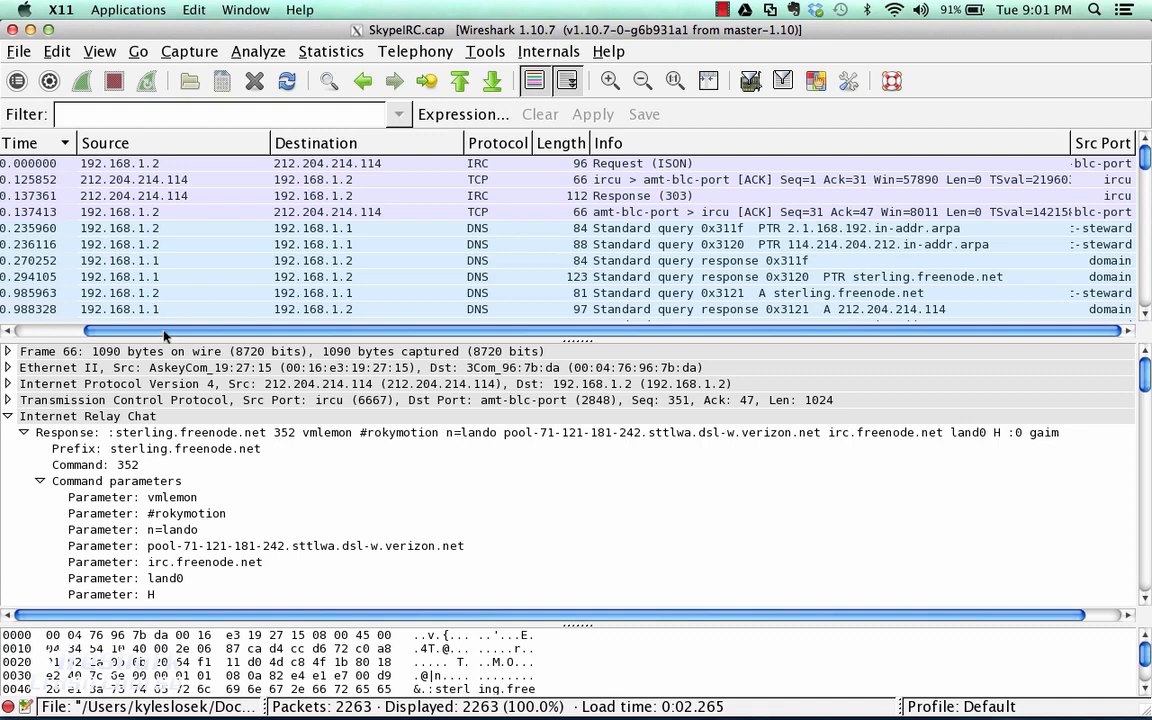
{"action": "scroll", "coordinate": [165, 265], "scroll_direction": "left", "scroll_amount": 5}
{"action": "left_click", "coordinate": [116, 166]}
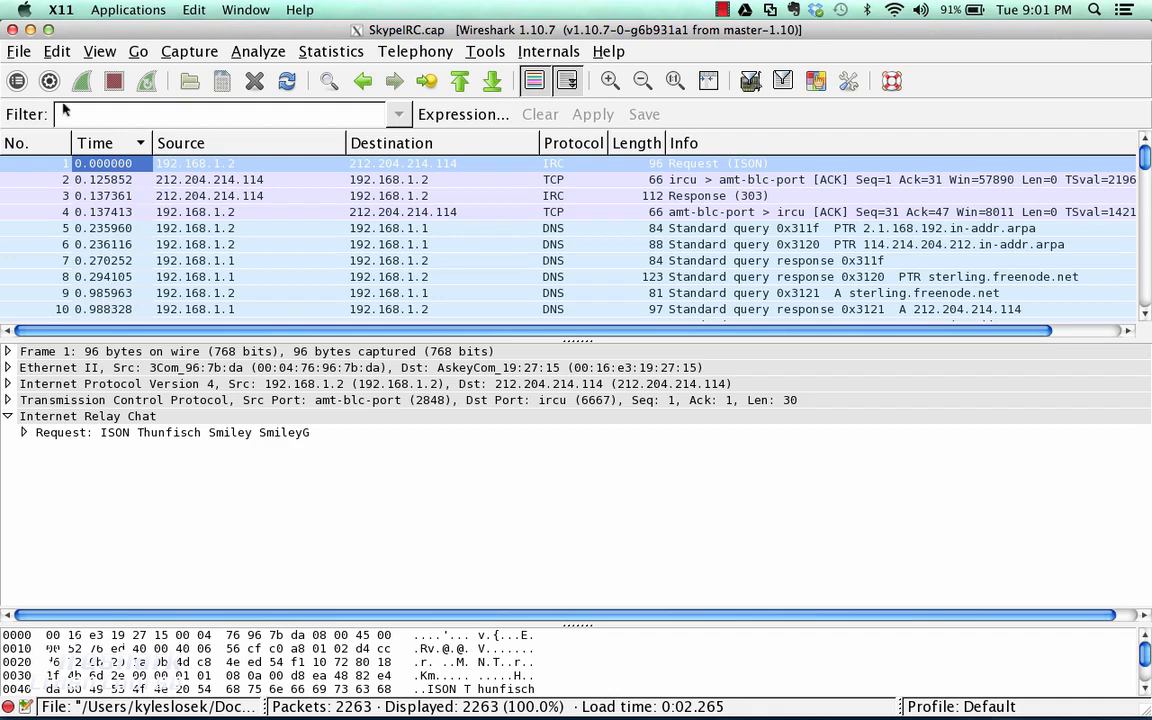
Set the packet list's time display format to Date and Time of Day
{"action": "left_click", "coordinate": [99, 51]}
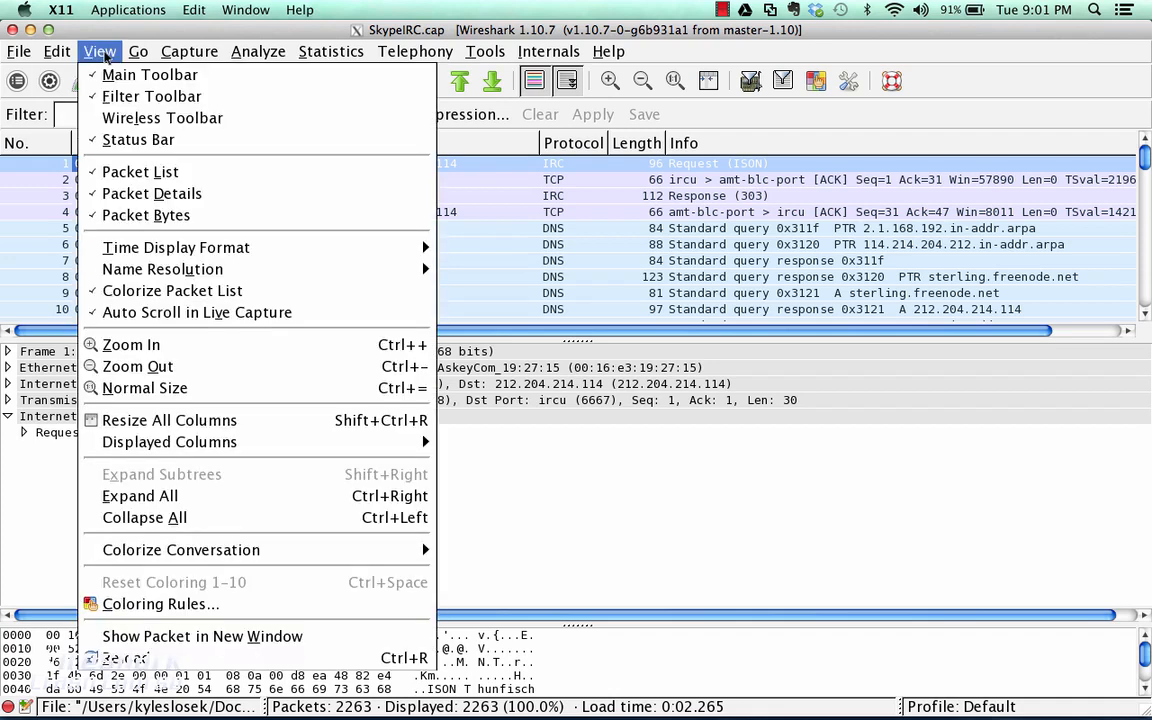
{"action": "mouse_move", "coordinate": [195, 257]}
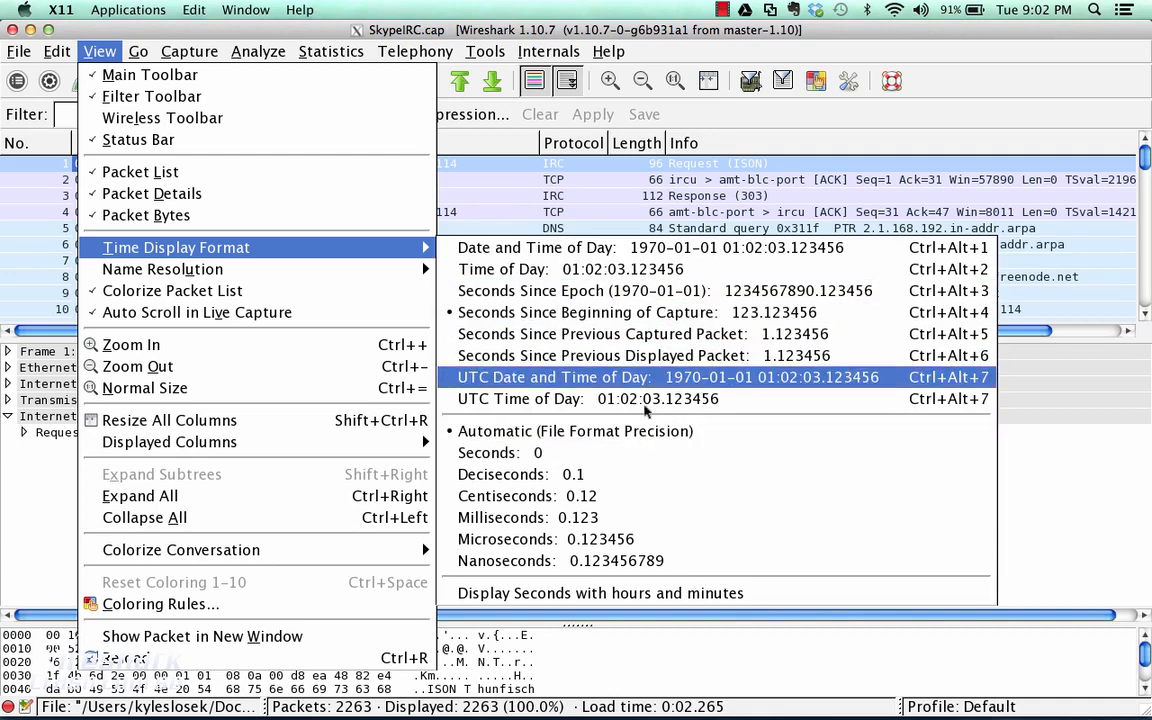
{"action": "left_click", "coordinate": [652, 252]}
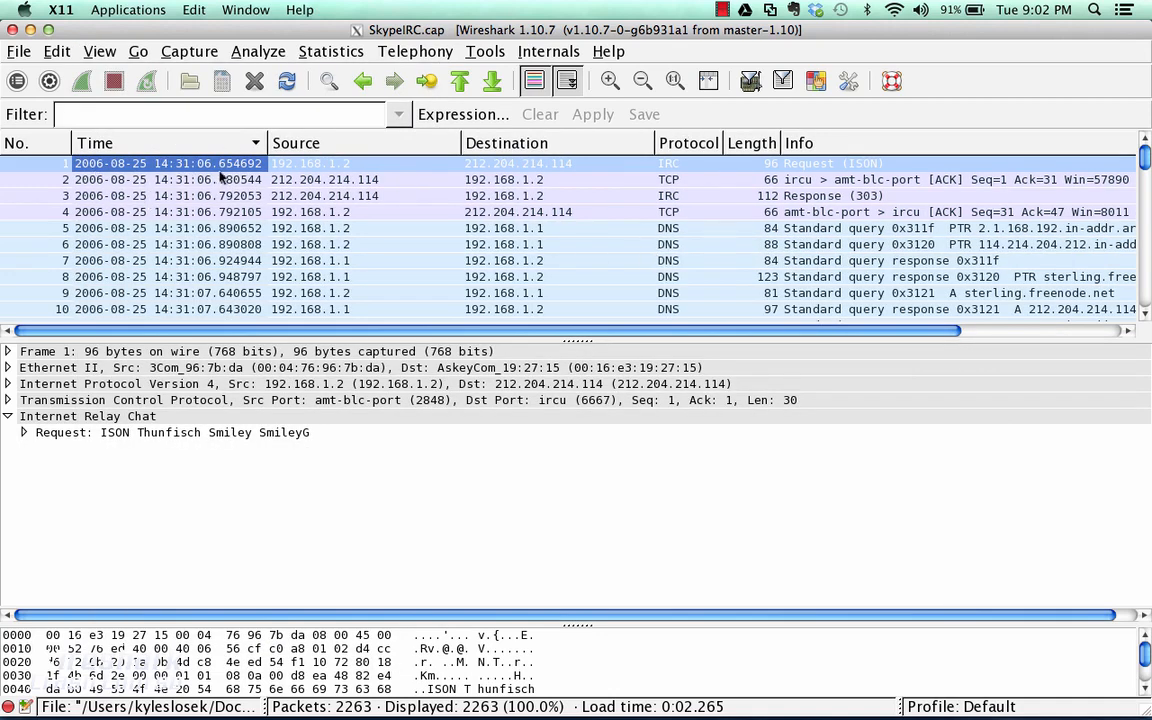
Set packet 5 as a time reference and accept switching the time format to Seconds Since Beginning of Capture
{"action": "right_click", "coordinate": [174, 232]}
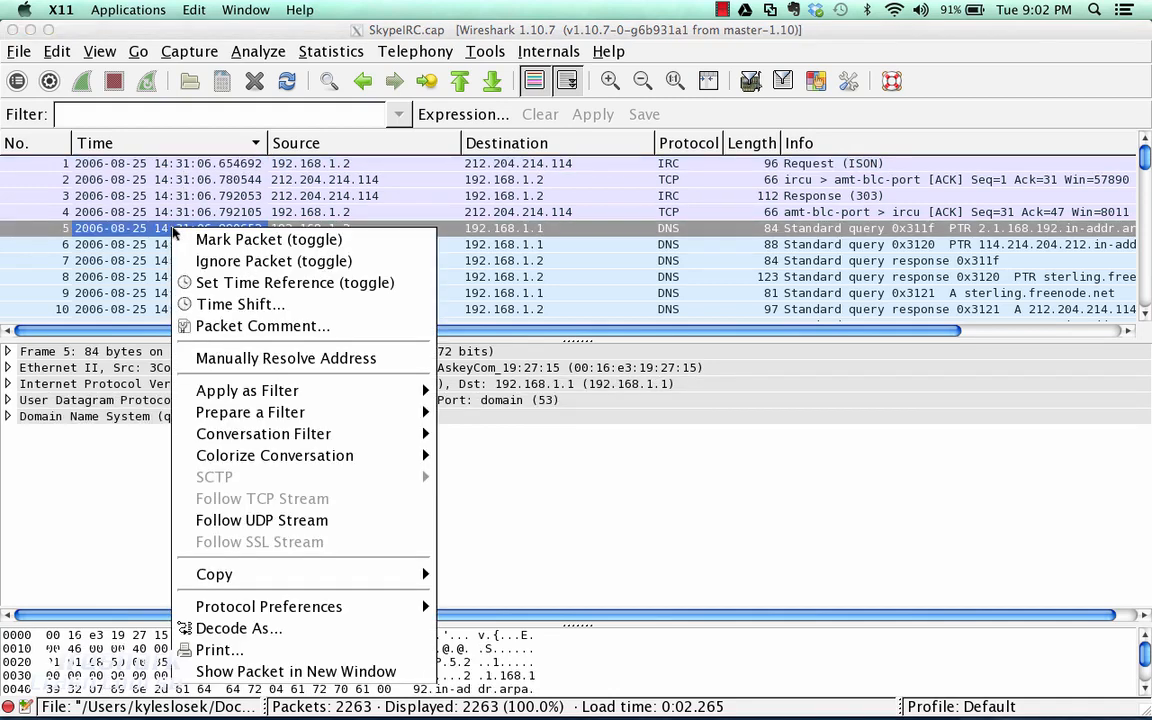
{"action": "left_click", "coordinate": [255, 295]}
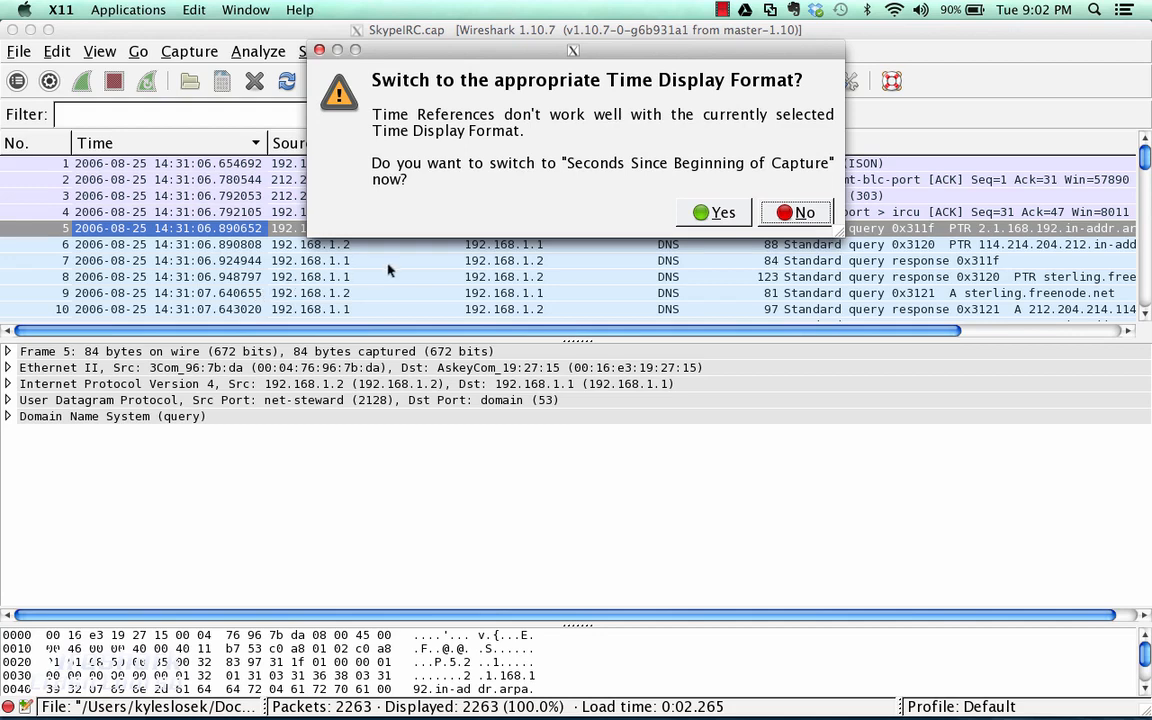
{"action": "left_click", "coordinate": [720, 214]}
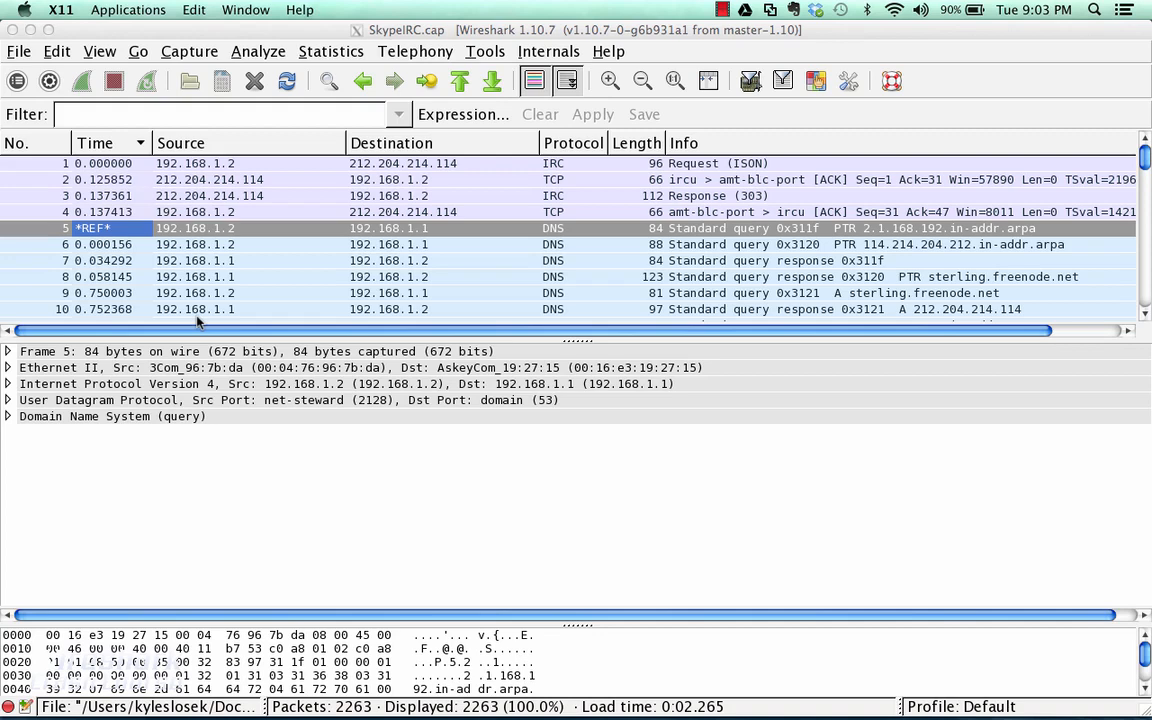
Remove the time reference from packet 5
{"action": "left_click", "coordinate": [143, 234]}
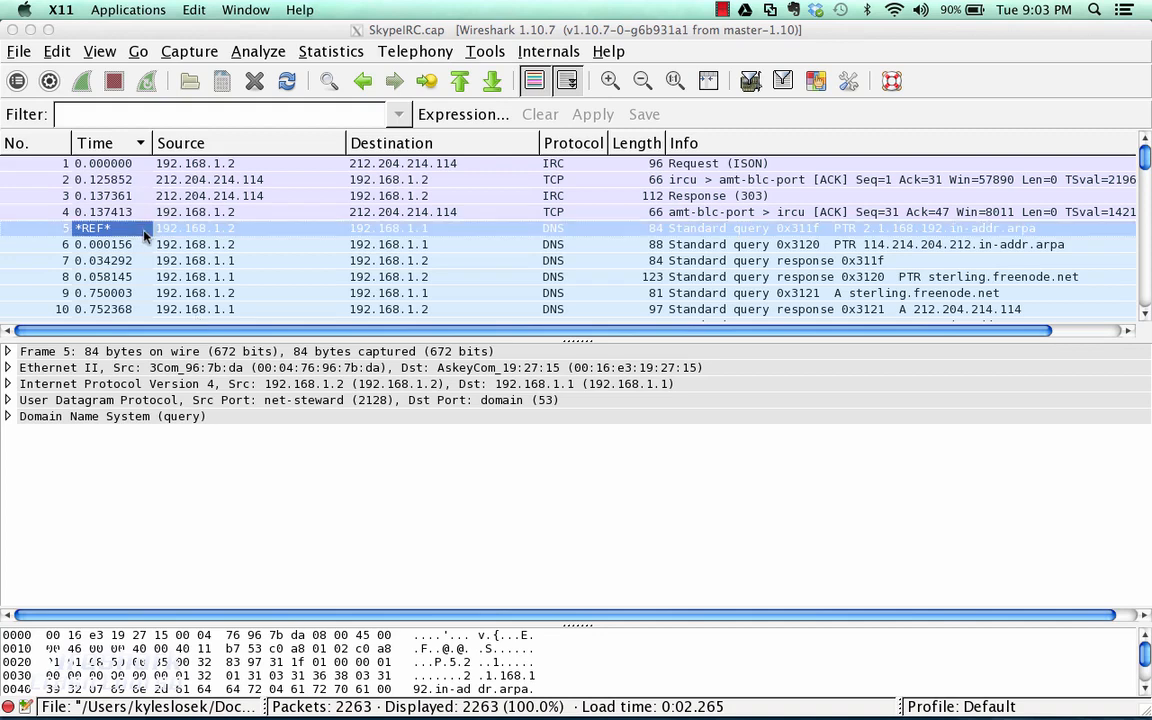
{"action": "right_click", "coordinate": [145, 234]}
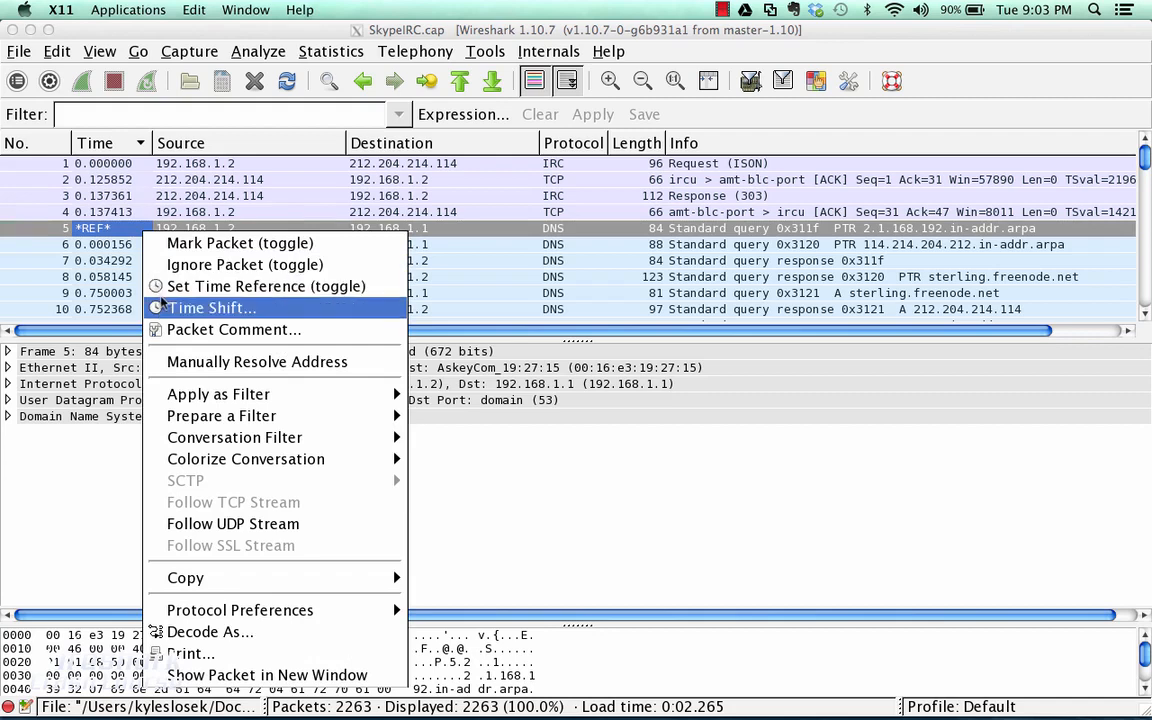
{"action": "left_click", "coordinate": [185, 290]}
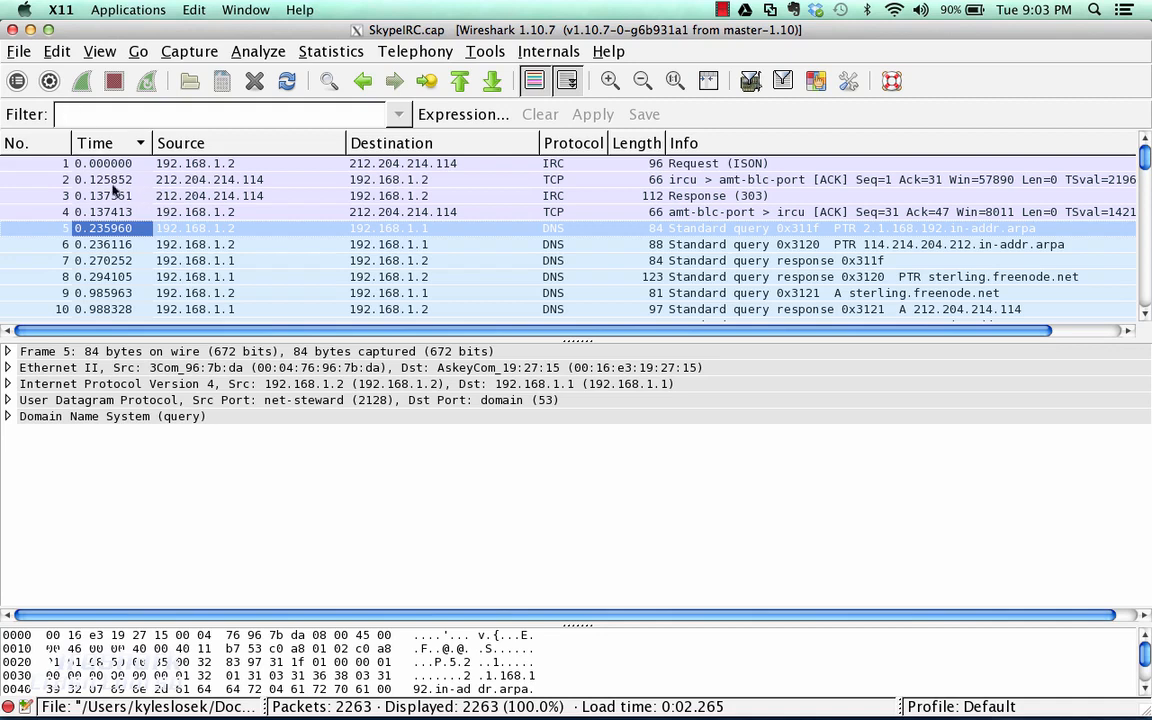
Review the Time Shift options for packet 5 and close the dialog without shifting any packets
{"action": "right_click", "coordinate": [108, 230]}
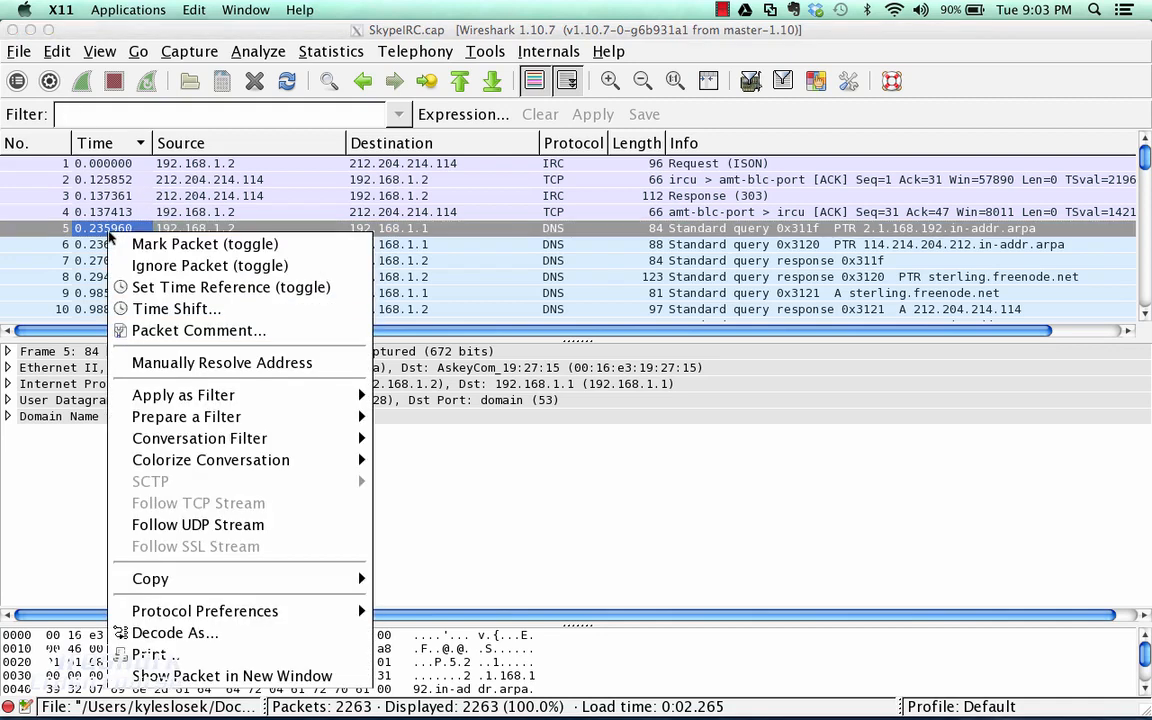
{"action": "left_click", "coordinate": [130, 310]}
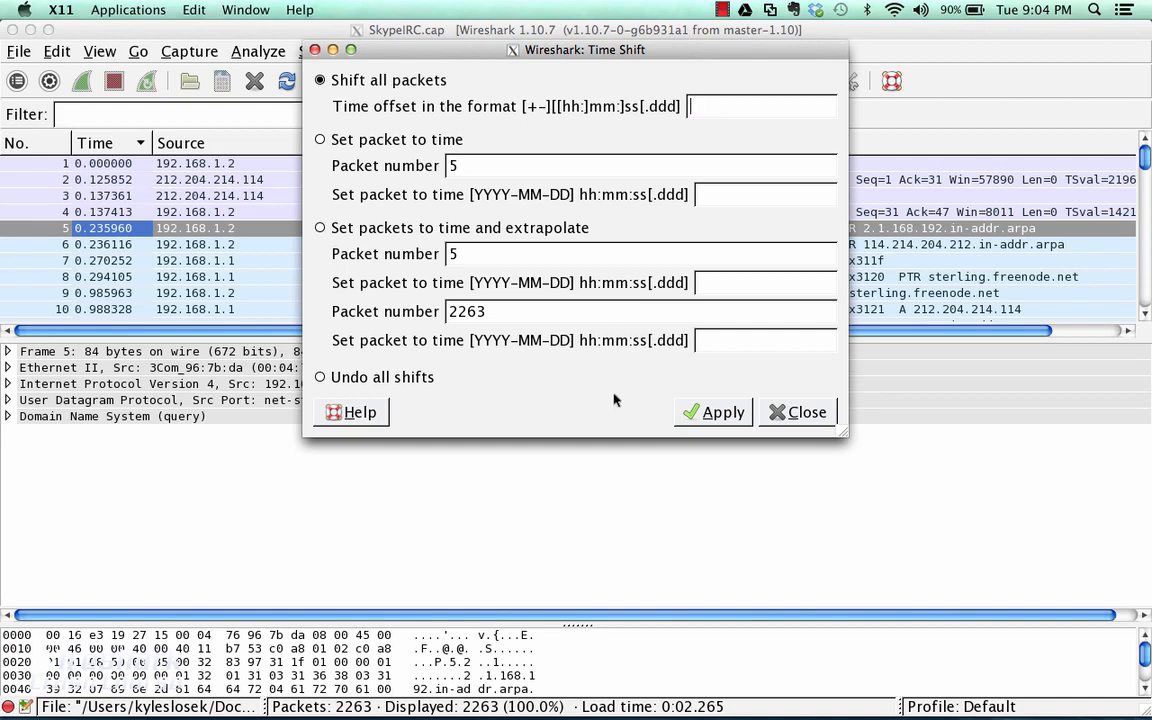
{"action": "left_click", "coordinate": [789, 414]}
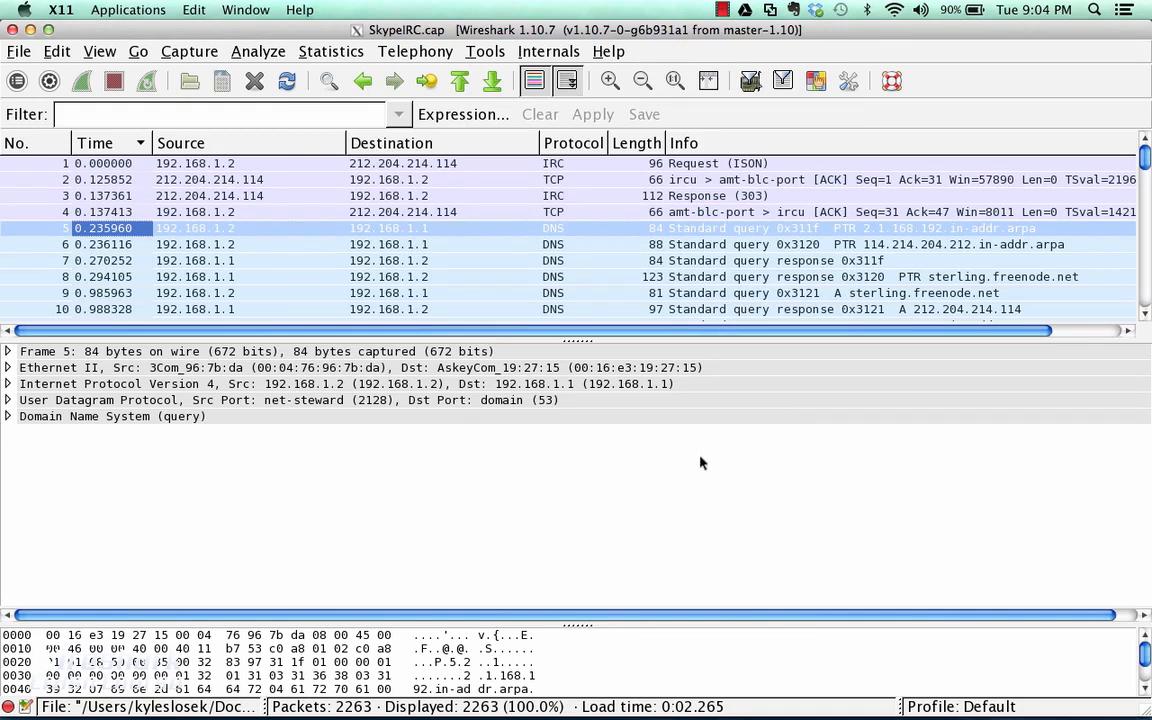
Merge telnet-raw.pcap chronologically into the current capture
{"action": "left_click", "coordinate": [19, 55]}
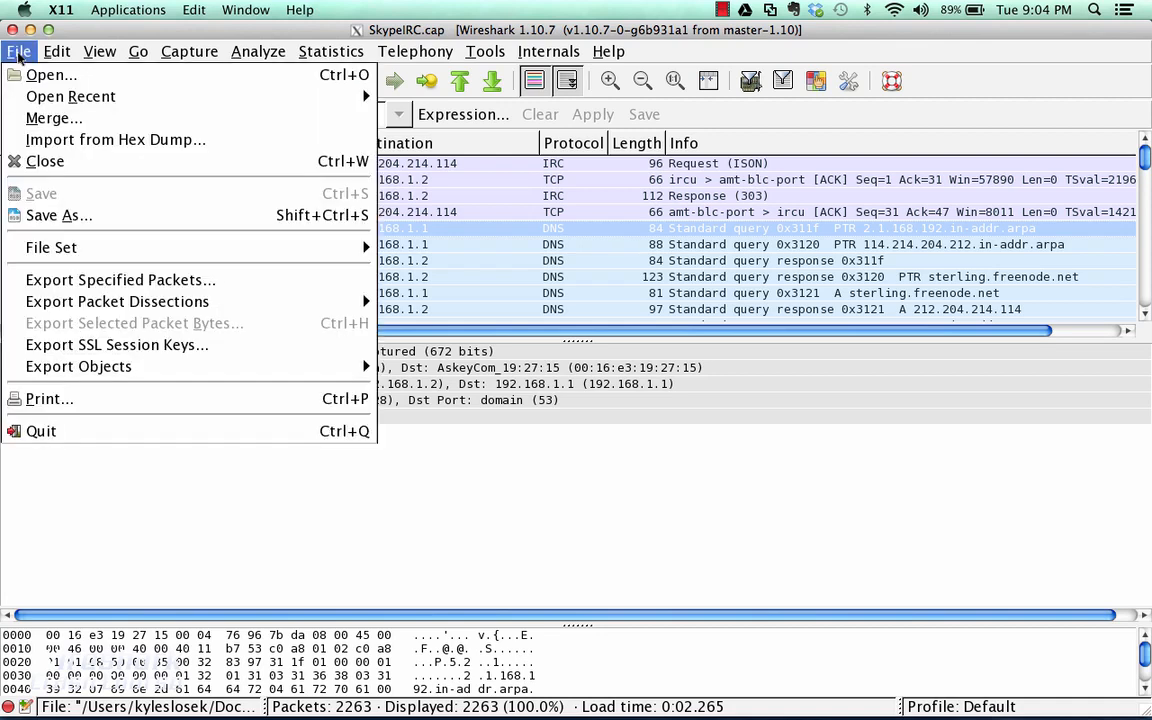
{"action": "left_click", "coordinate": [28, 117]}
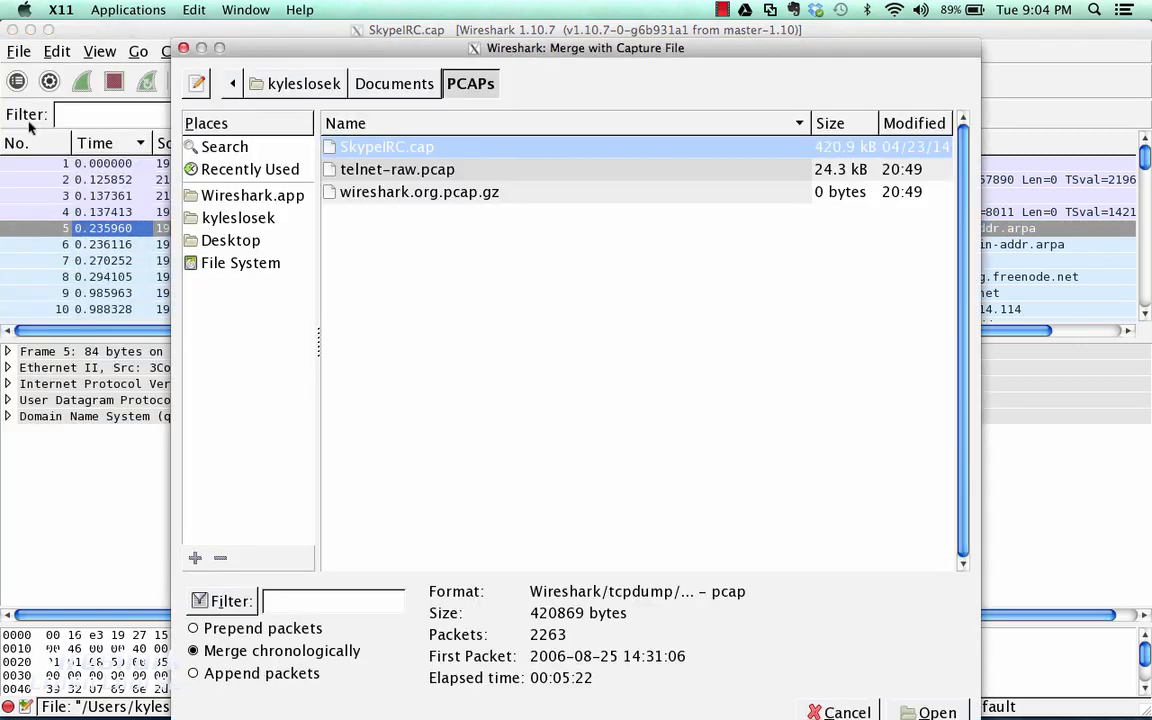
{"action": "left_click", "coordinate": [381, 172]}
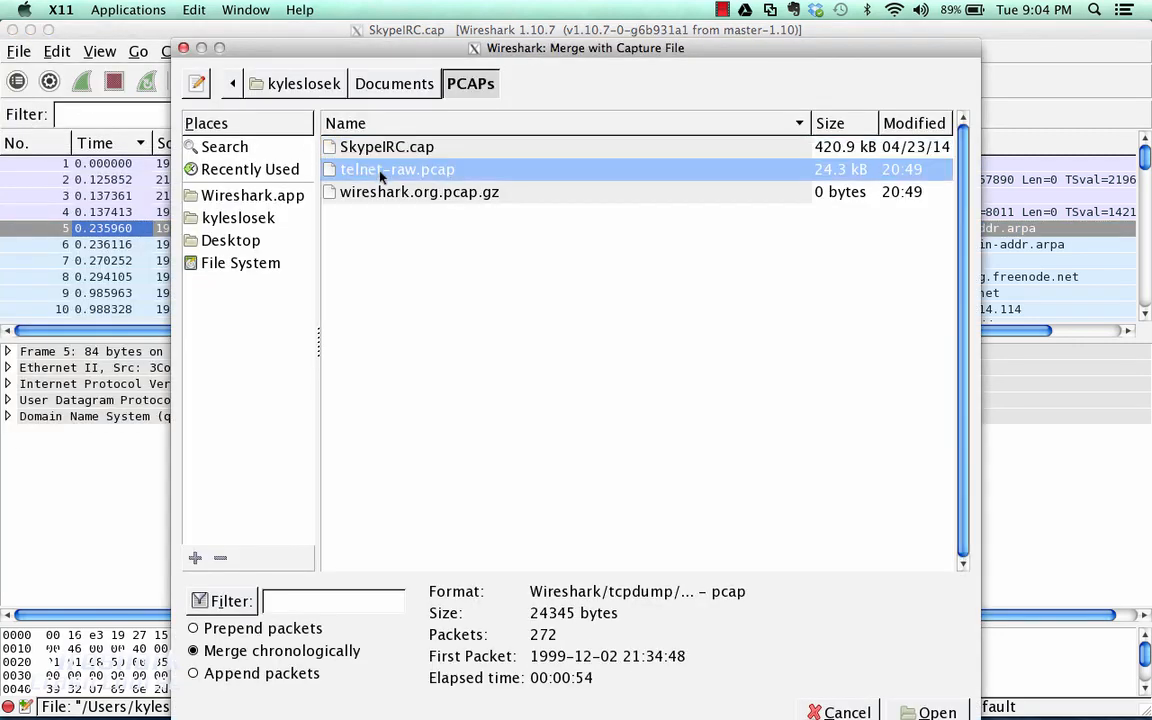
{"action": "left_click", "coordinate": [920, 708]}
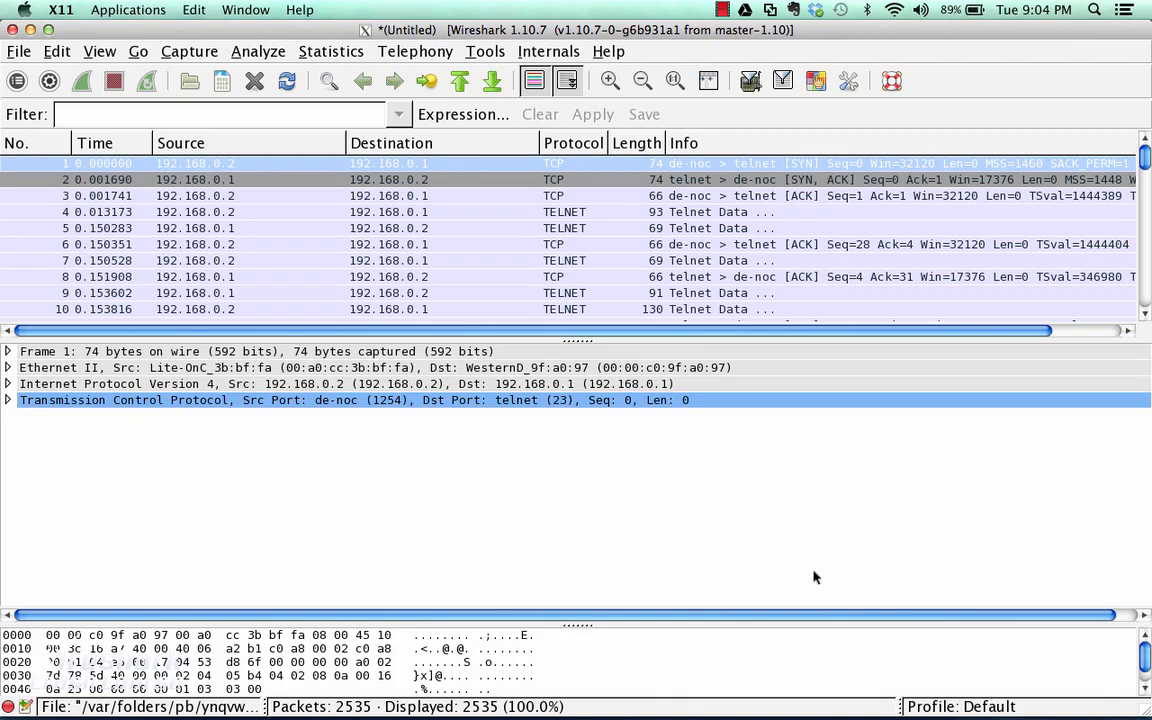
Look through the Telnet packets 4, 5 and 7 near the start of the merged capture
{"action": "left_click", "coordinate": [542, 214]}
{"action": "left_click", "coordinate": [545, 228]}
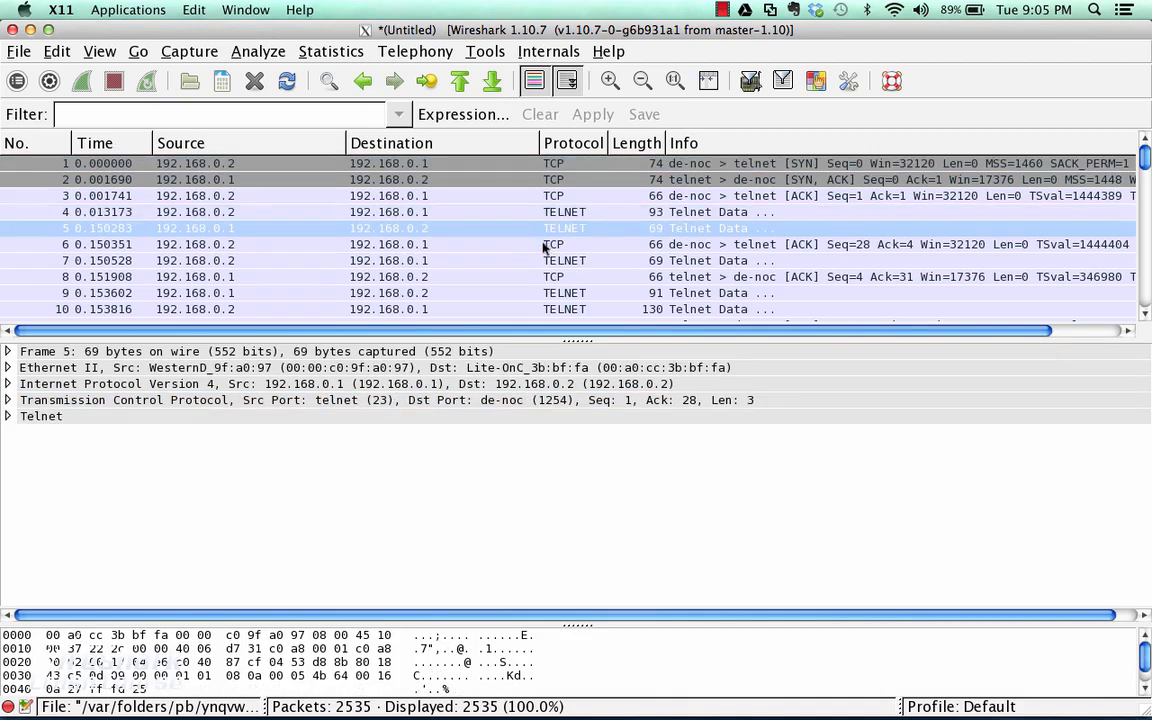
{"action": "left_click", "coordinate": [545, 262]}
View the save options for the merged capture and cancel without saving
{"action": "left_click", "coordinate": [19, 54]}
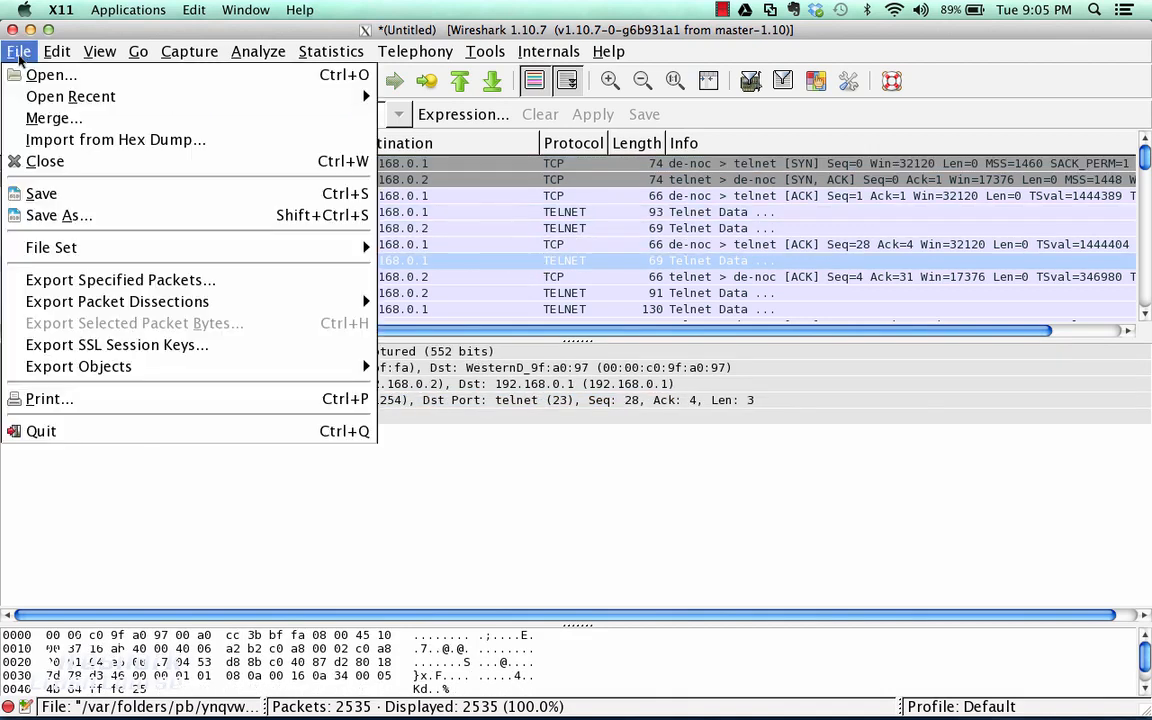
{"action": "left_click", "coordinate": [32, 193]}
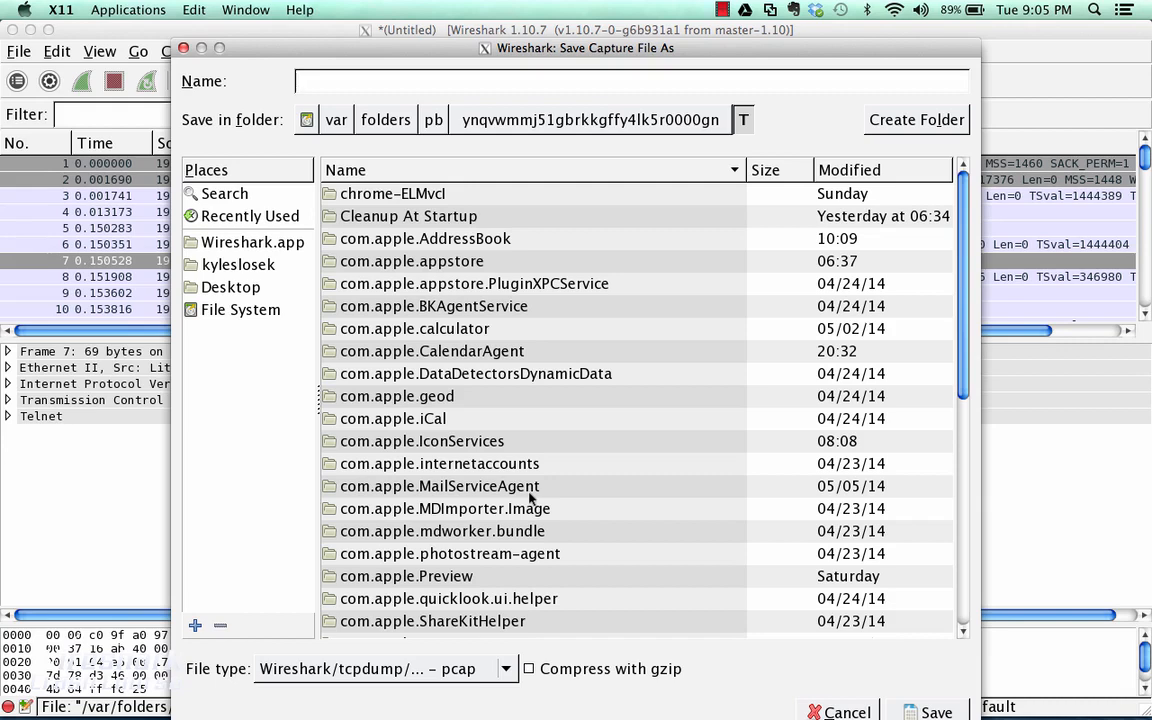
{"action": "left_click", "coordinate": [838, 710]}
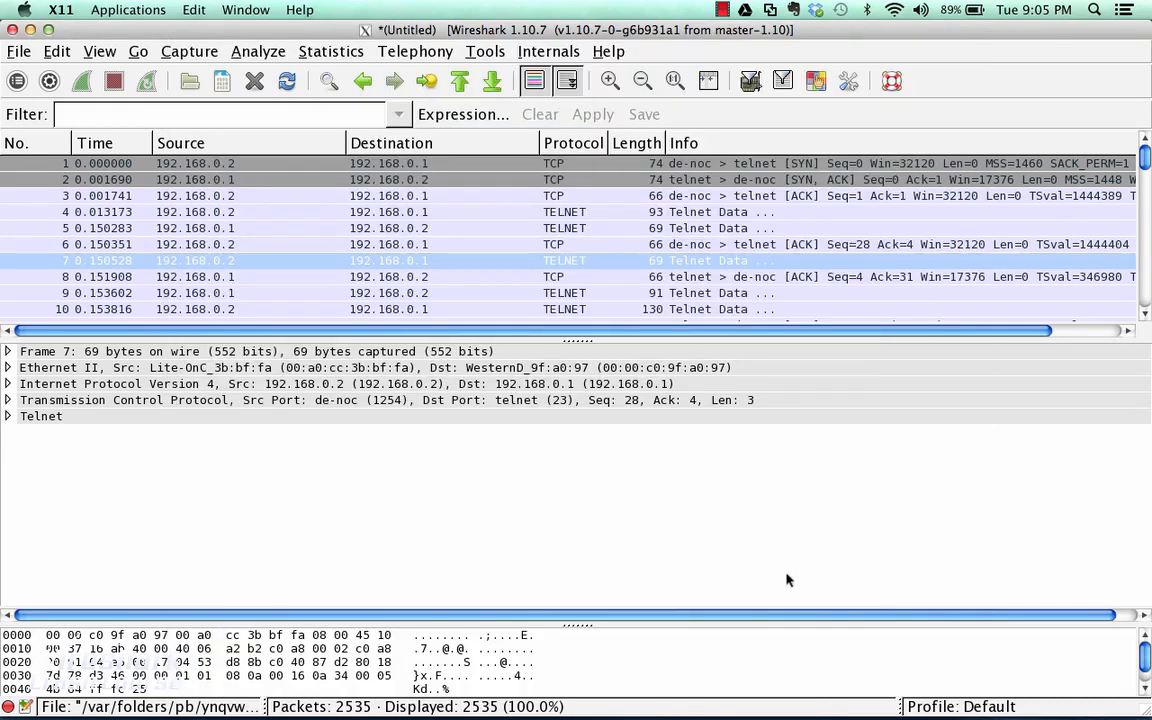